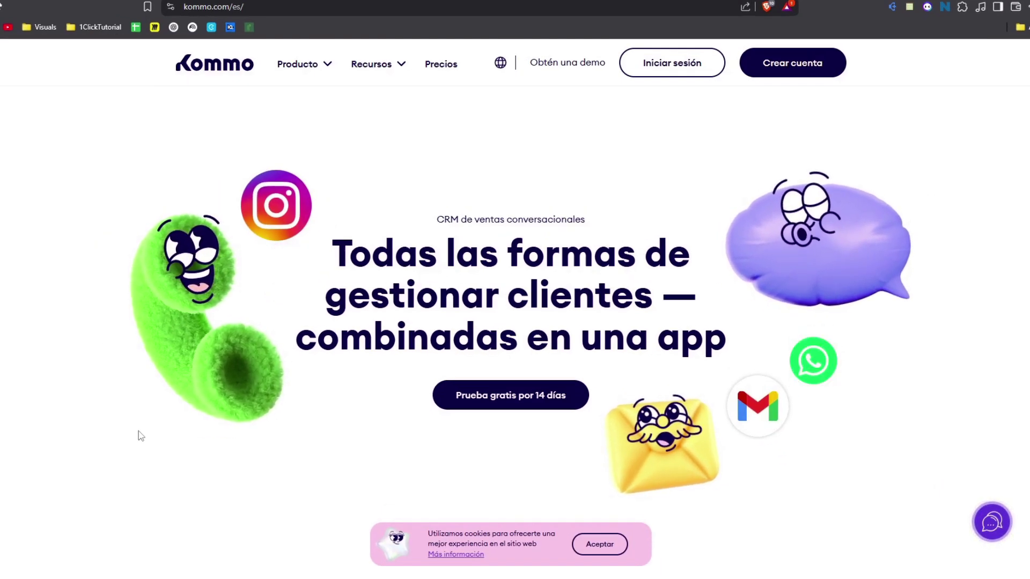
Step: Look through the Kommo homepage's feature sections, from conversations and customer history to AI chat management, pipelines, tasks and bots
{"action": "scroll", "coordinate": [431, 452], "scroll_direction": "down", "scroll_amount": 10}
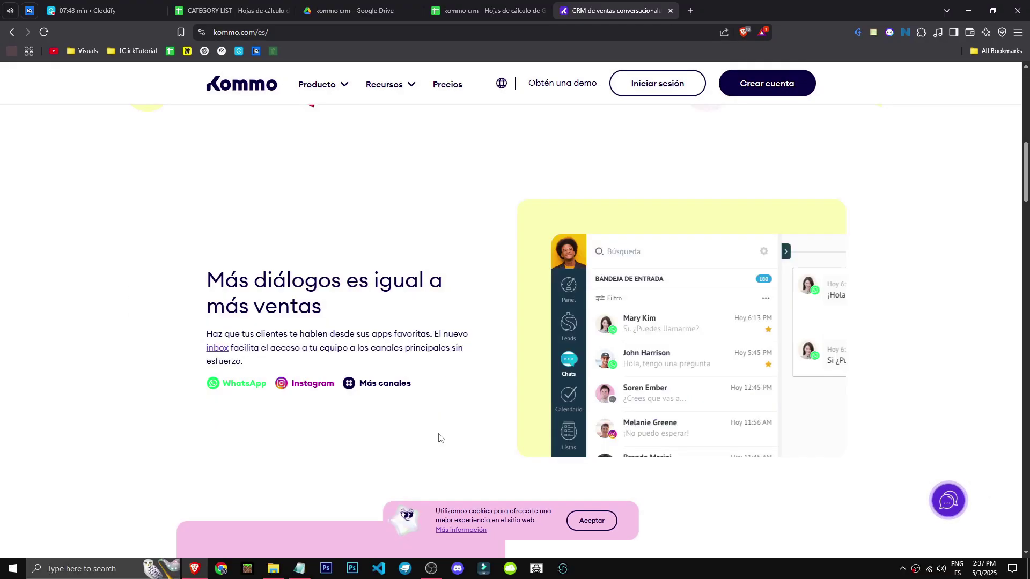
{"action": "scroll", "coordinate": [415, 431], "scroll_direction": "down", "scroll_amount": 8}
{"action": "left_click_drag", "start_coordinate": [557, 173], "coordinate": [513, 233]}
{"action": "scroll", "coordinate": [228, 395], "scroll_direction": "down", "scroll_amount": 4}
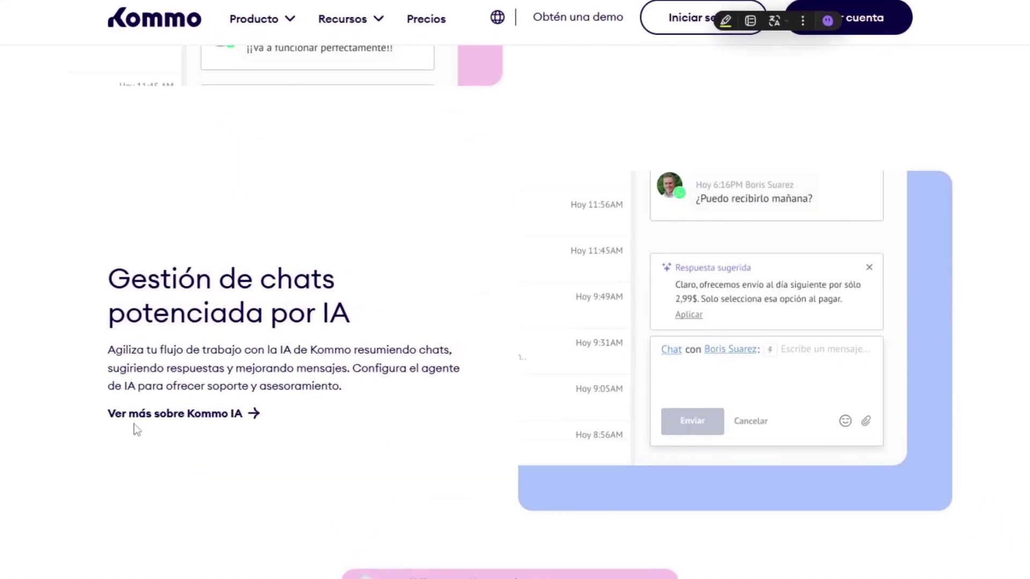
{"action": "scroll", "coordinate": [136, 429], "scroll_direction": "up", "scroll_amount": 5}
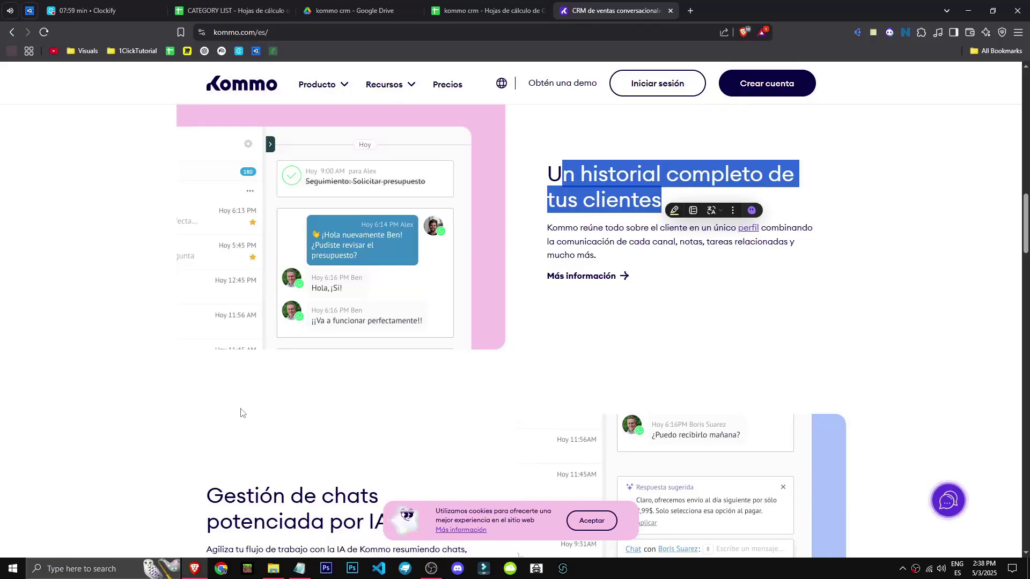
{"action": "scroll", "coordinate": [240, 413], "scroll_direction": "up", "scroll_amount": 8}
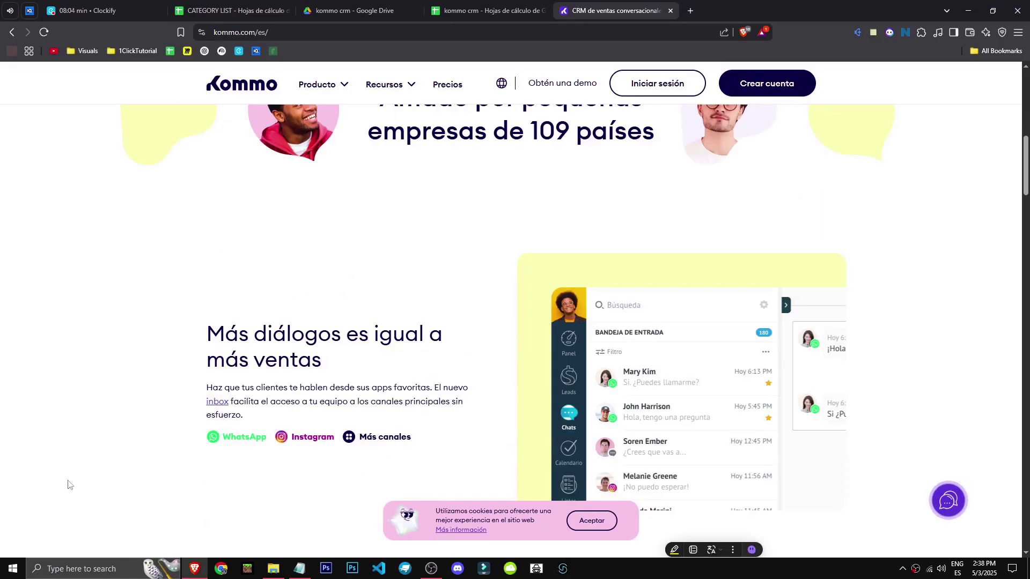
{"action": "scroll", "coordinate": [68, 485], "scroll_direction": "down", "scroll_amount": 20}
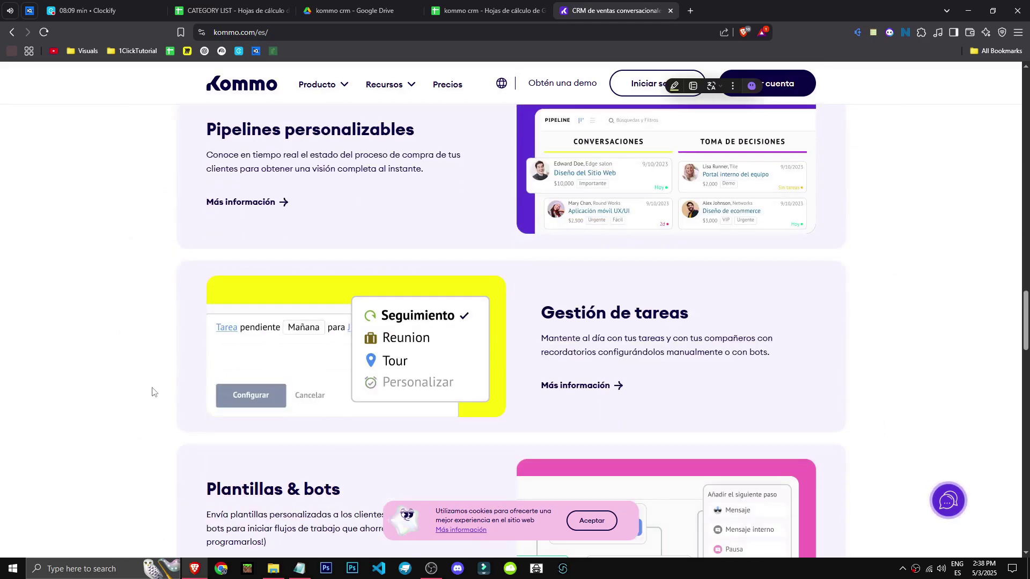
{"action": "scroll", "coordinate": [636, 452], "scroll_direction": "down", "scroll_amount": 12}
{"action": "scroll", "coordinate": [222, 222], "scroll_direction": "down", "scroll_amount": 1}
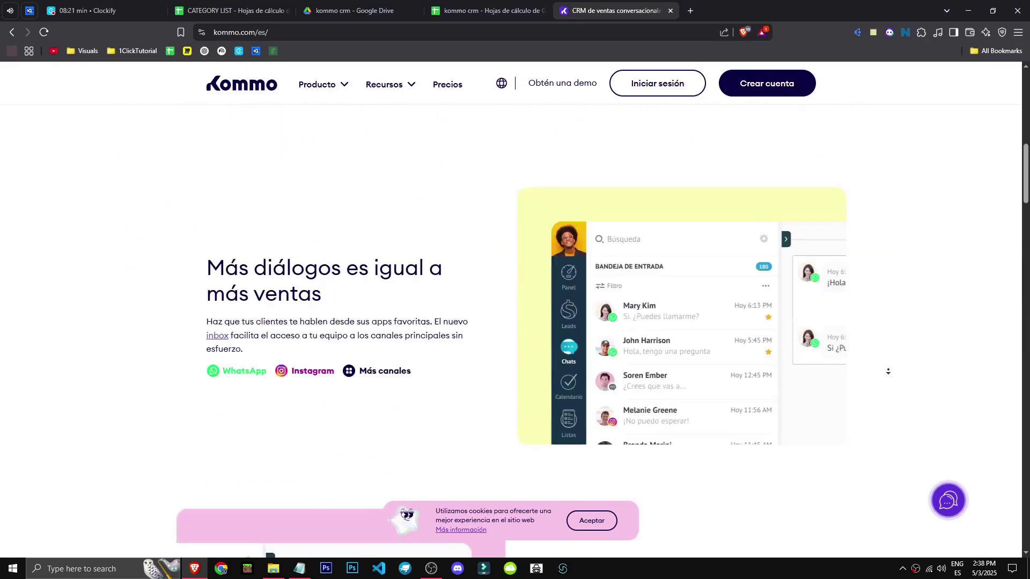
{"action": "scroll", "coordinate": [889, 404], "scroll_direction": "down", "scroll_amount": 20}
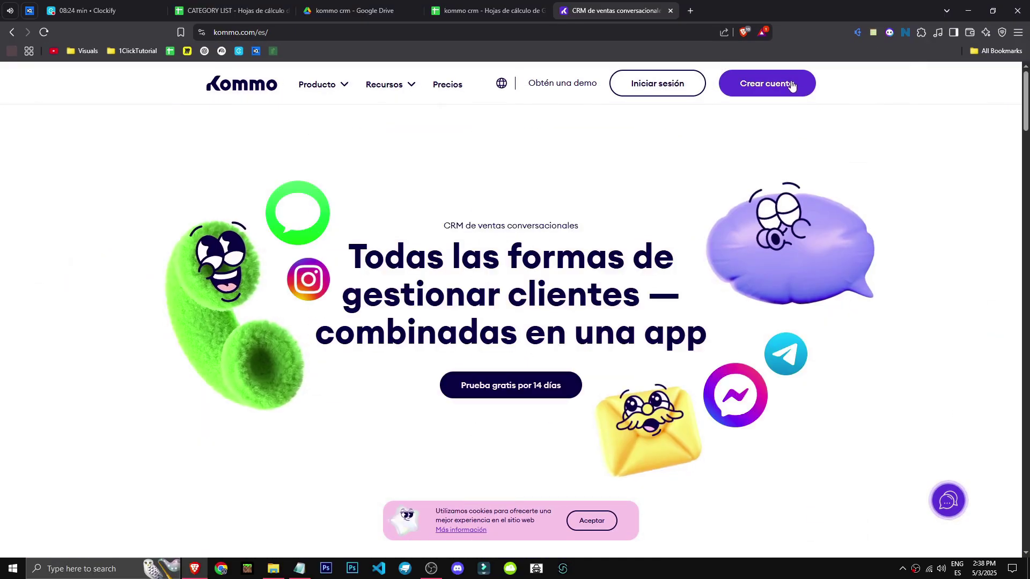
Step: Start creating a Kommo account from the homepage
{"action": "left_click", "coordinate": [791, 86]}
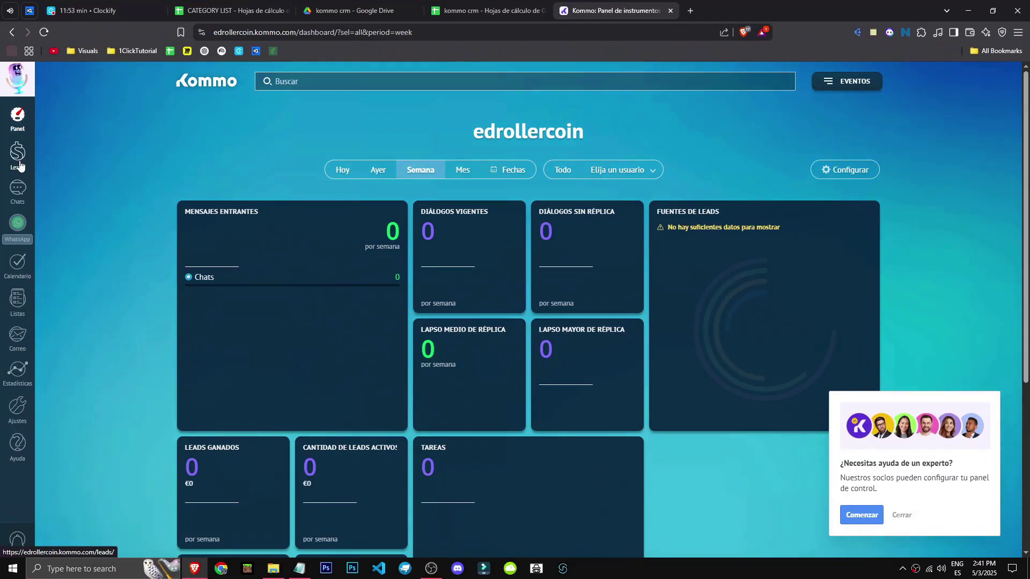
Step: Add a quick lead named "test" in the Contacto inicial stage, with a budget of 56 and contact name "test"
{"action": "left_click", "coordinate": [16, 160]}
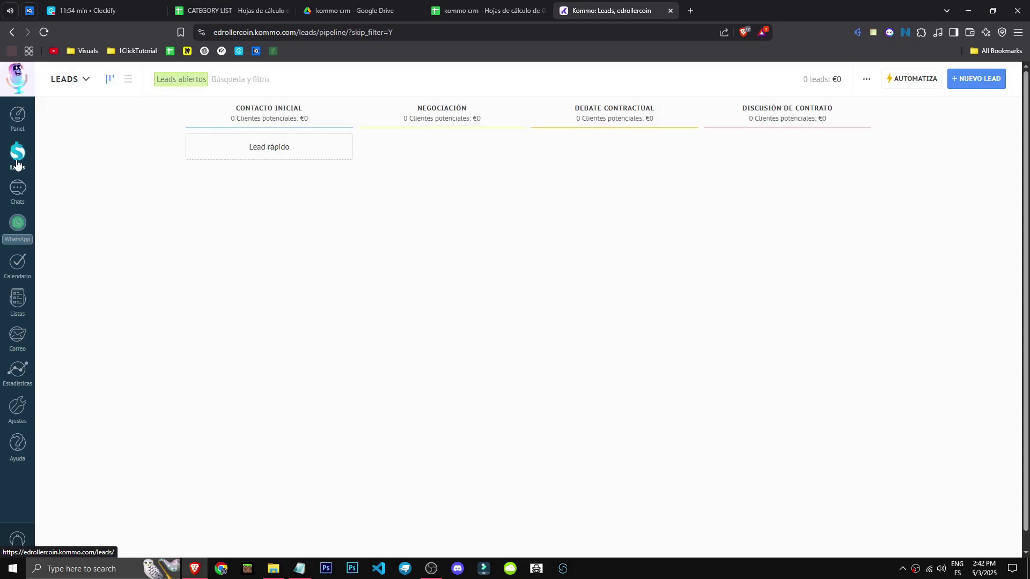
{"action": "left_click", "coordinate": [310, 148]}
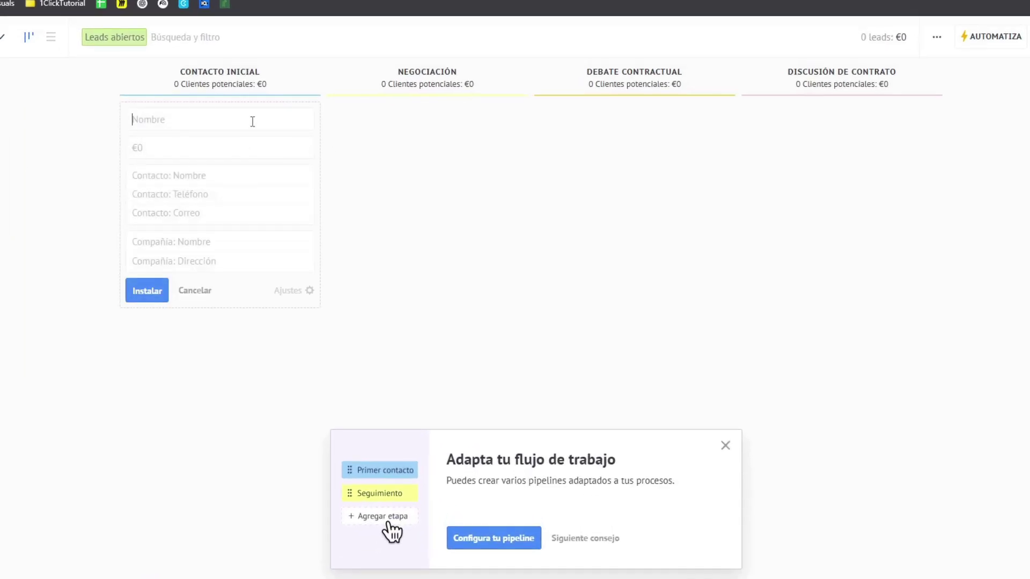
{"action": "type", "text": "test"}
{"action": "type", "text": "56"}
{"action": "key", "text": "Tab"}
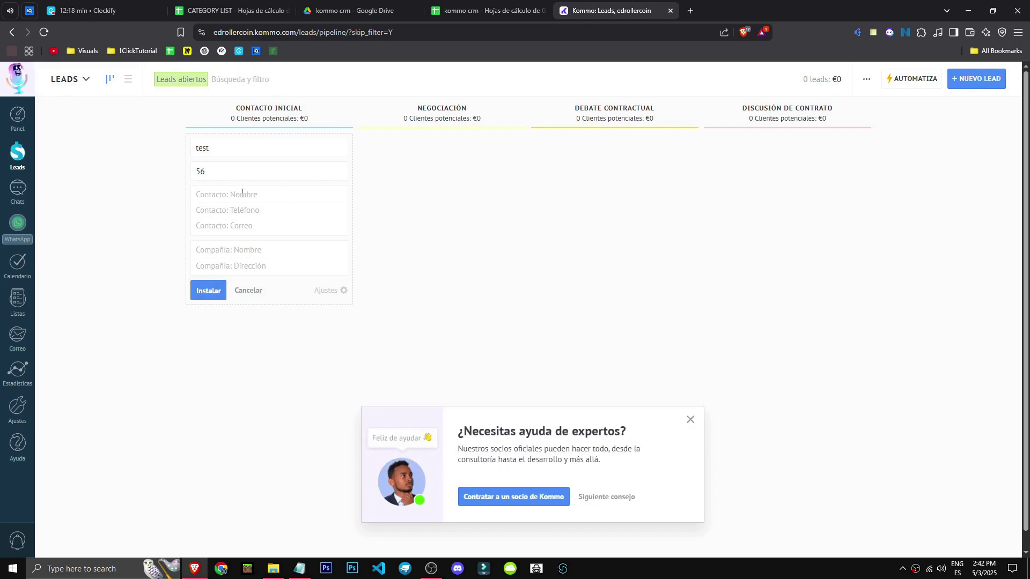
{"action": "left_click", "coordinate": [866, 80]}
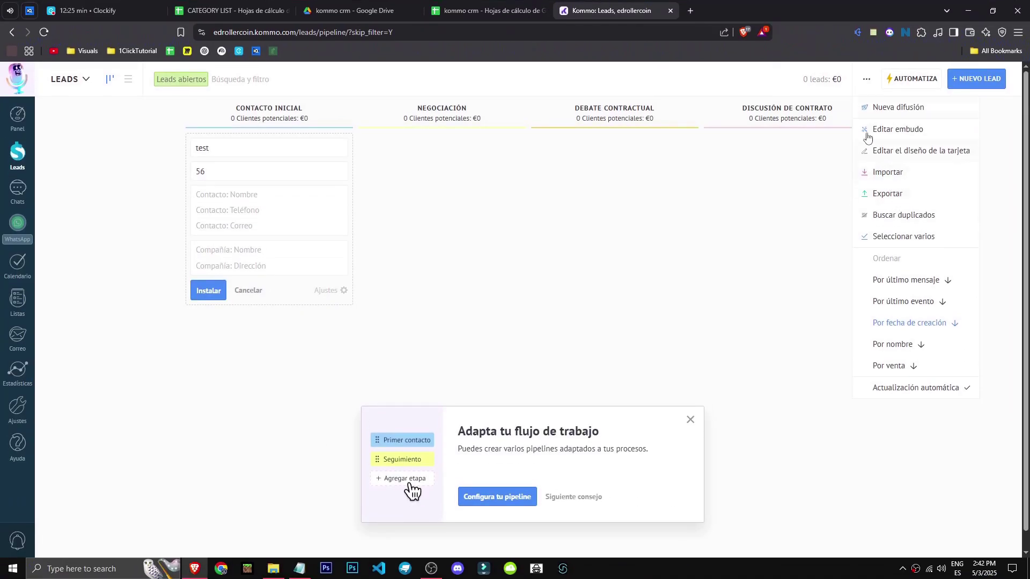
{"action": "mouse_move", "coordinate": [17, 298]}
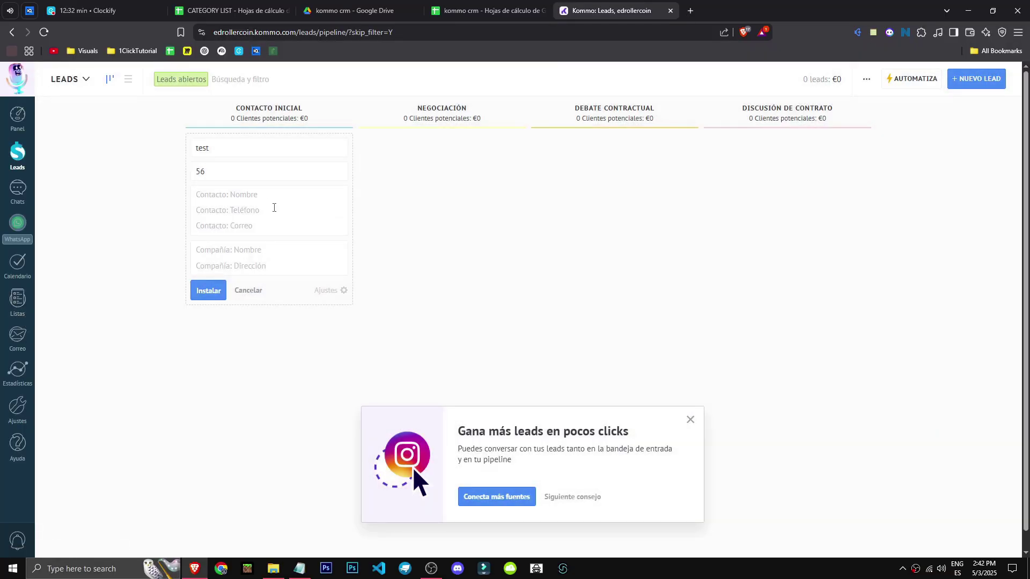
{"action": "type", "text": "test"}
{"action": "left_click", "coordinate": [258, 214]}
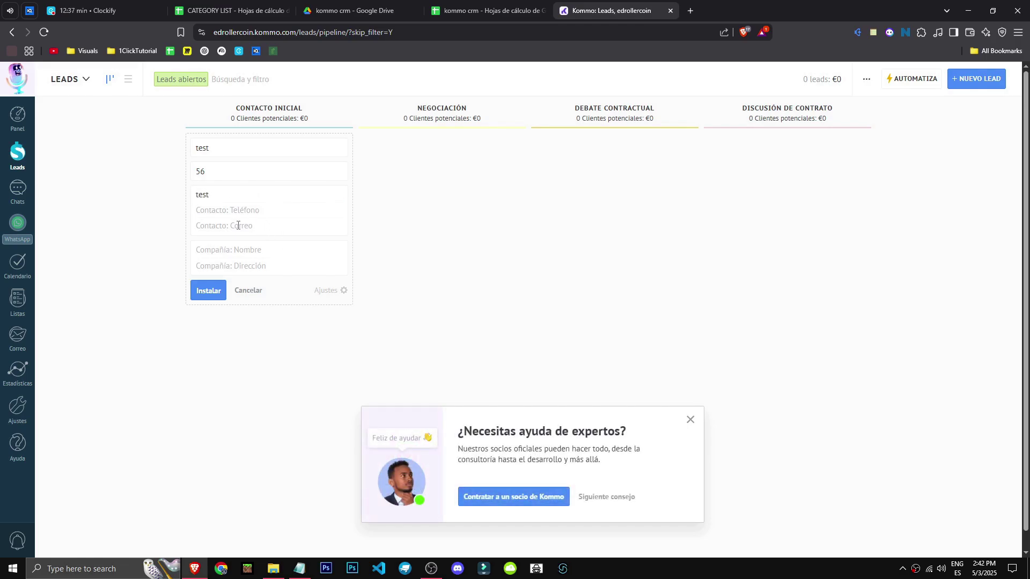
{"action": "left_click", "coordinate": [207, 291]}
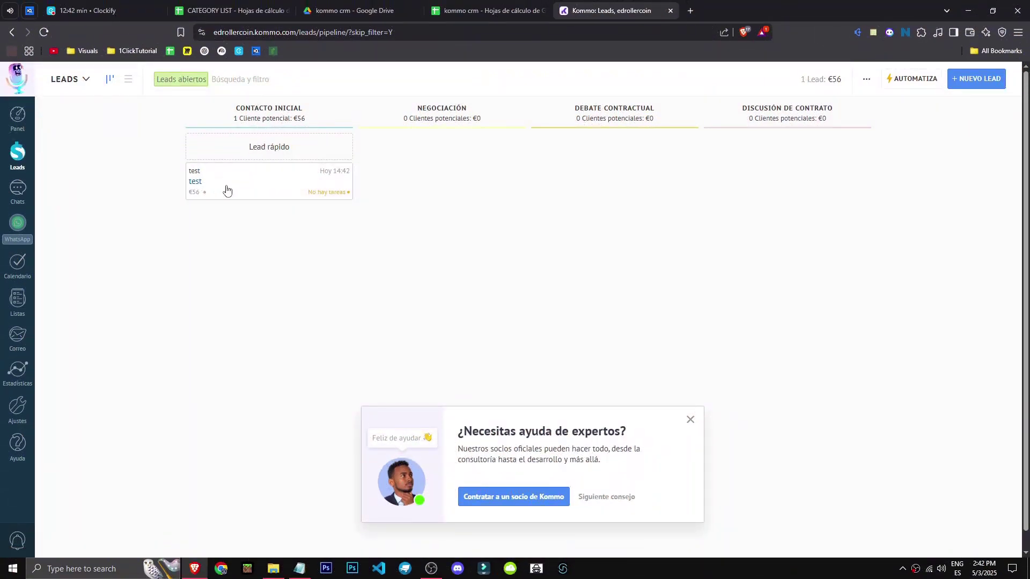
Step: Move the test lead from Contacto inicial to the Negociación stage of the pipeline
{"action": "left_click_drag", "start_coordinate": [218, 188], "coordinate": [414, 188]}
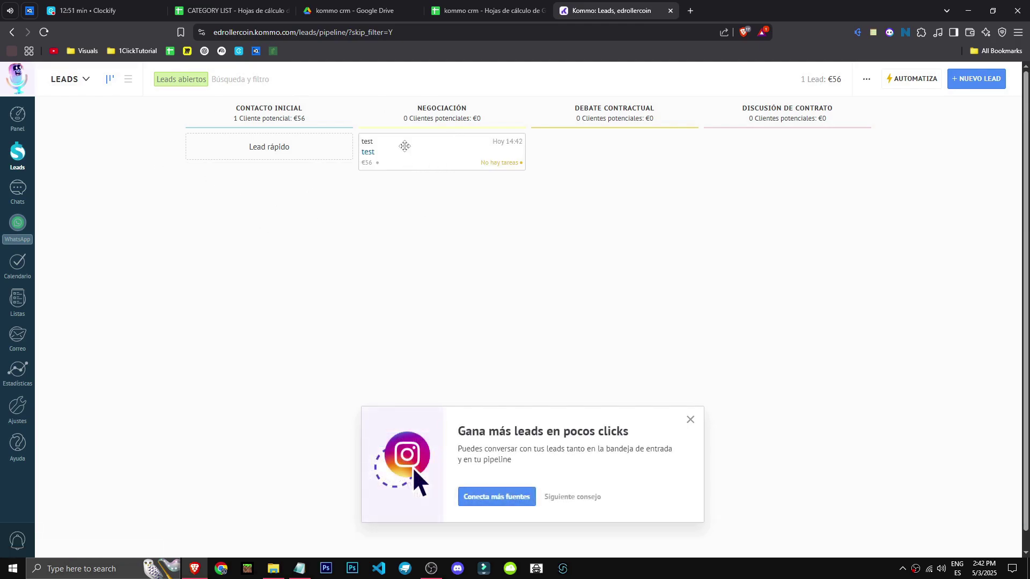
{"action": "left_click", "coordinate": [433, 158]}
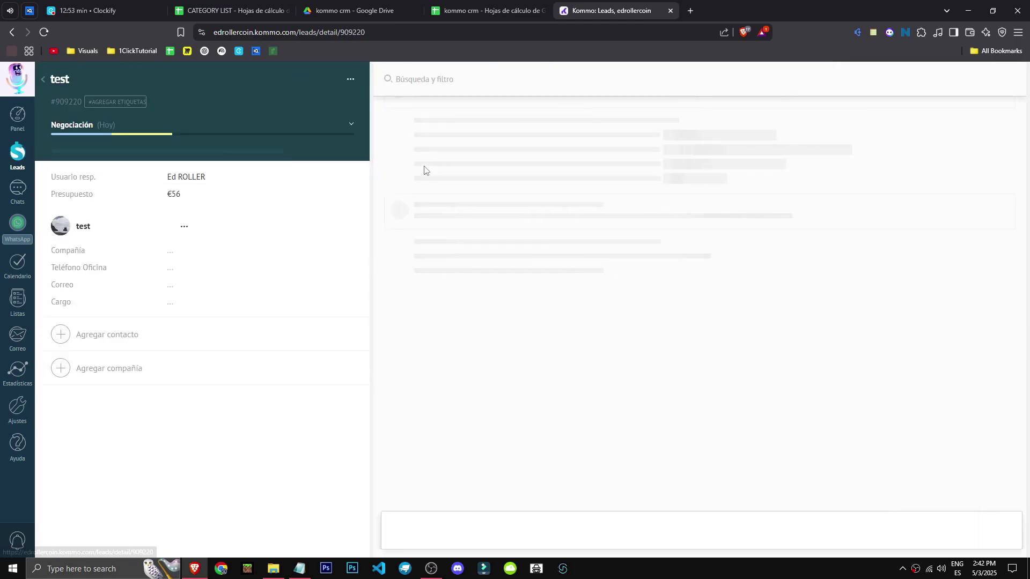
{"action": "left_click", "coordinate": [19, 166]}
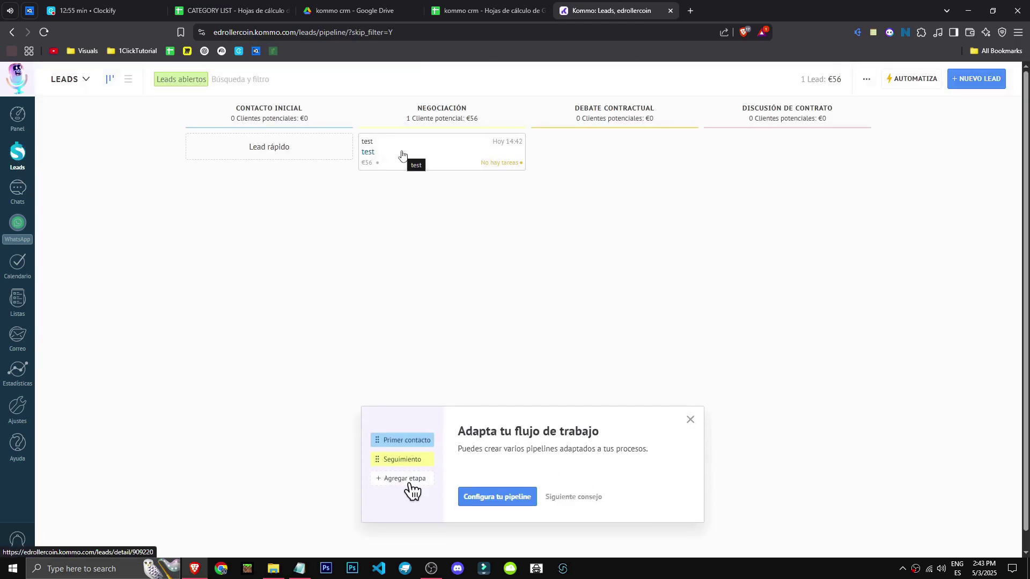
Step: Review the test lead's activity history, statistics, files and products, and return to its main details
{"action": "left_click", "coordinate": [402, 155]}
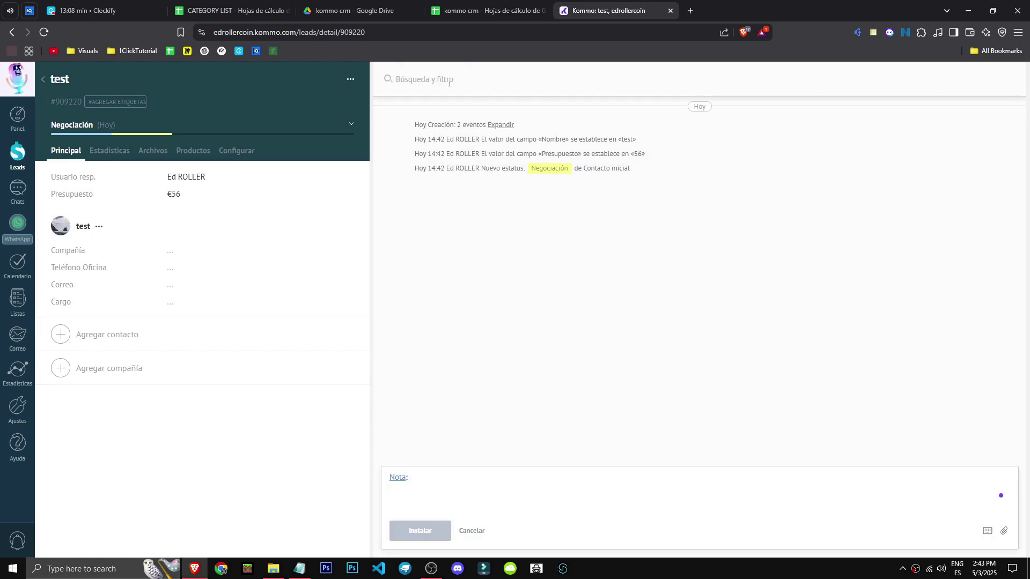
{"action": "left_click_drag", "start_coordinate": [415, 139], "coordinate": [644, 177]}
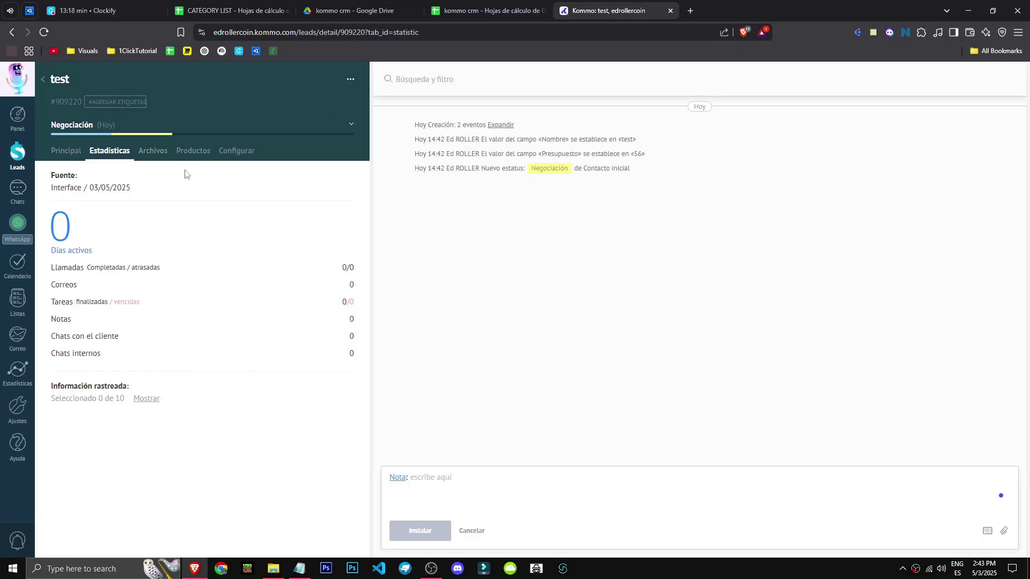
{"action": "left_click", "coordinate": [153, 150]}
{"action": "left_click", "coordinate": [193, 151]}
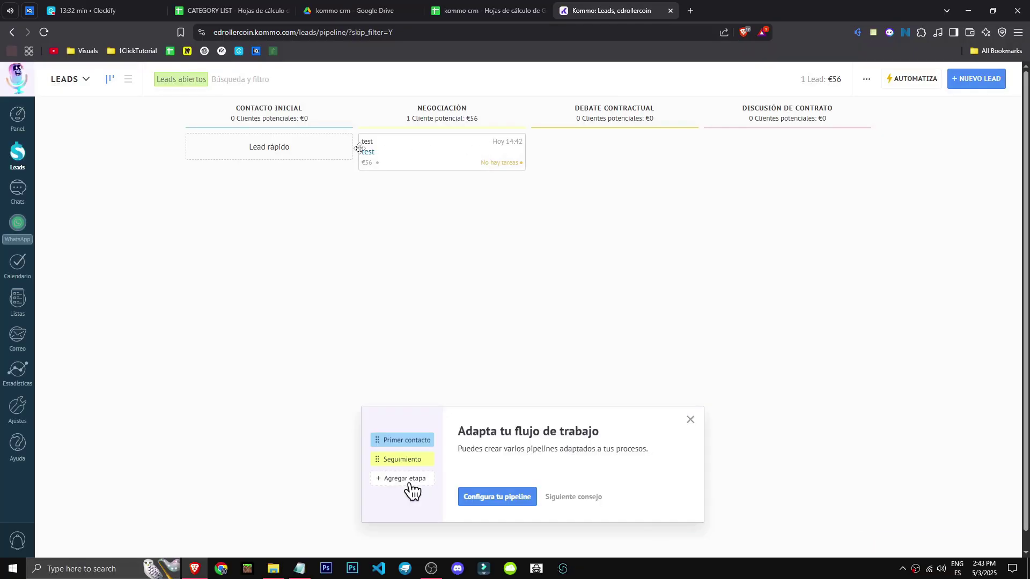
{"action": "left_click", "coordinate": [369, 153]}
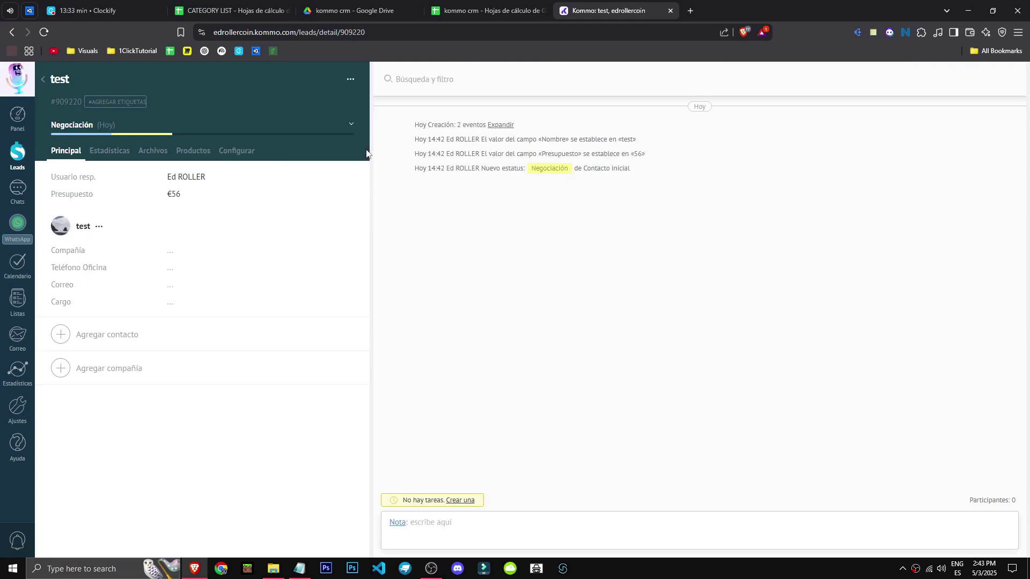
Step: Try changing the test lead's stage to Contacto inicial and set it back to Negociación
{"action": "left_click", "coordinate": [351, 124]}
{"action": "left_click", "coordinate": [361, 121]}
{"action": "left_click", "coordinate": [349, 125]}
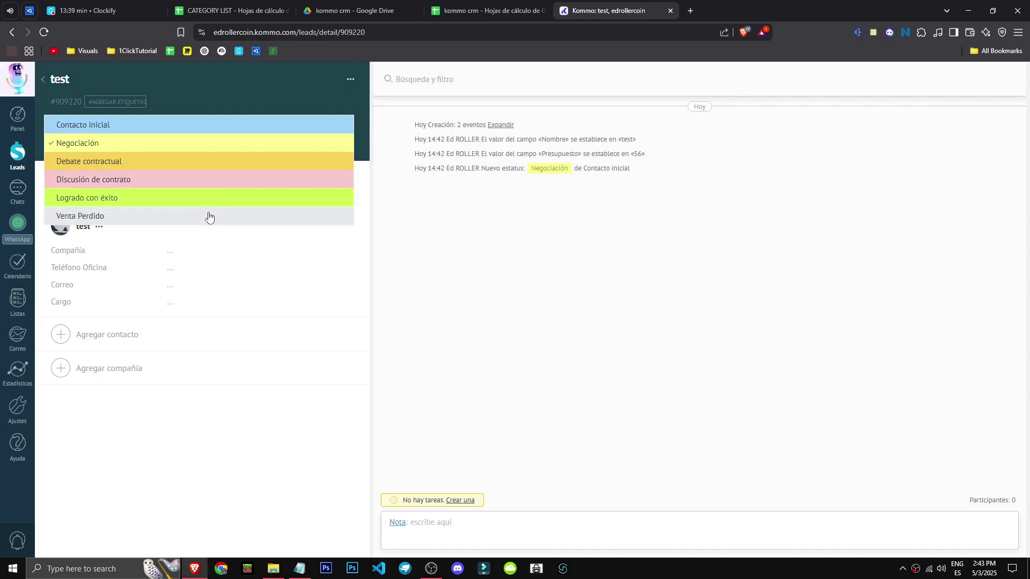
{"action": "left_click", "coordinate": [110, 125]}
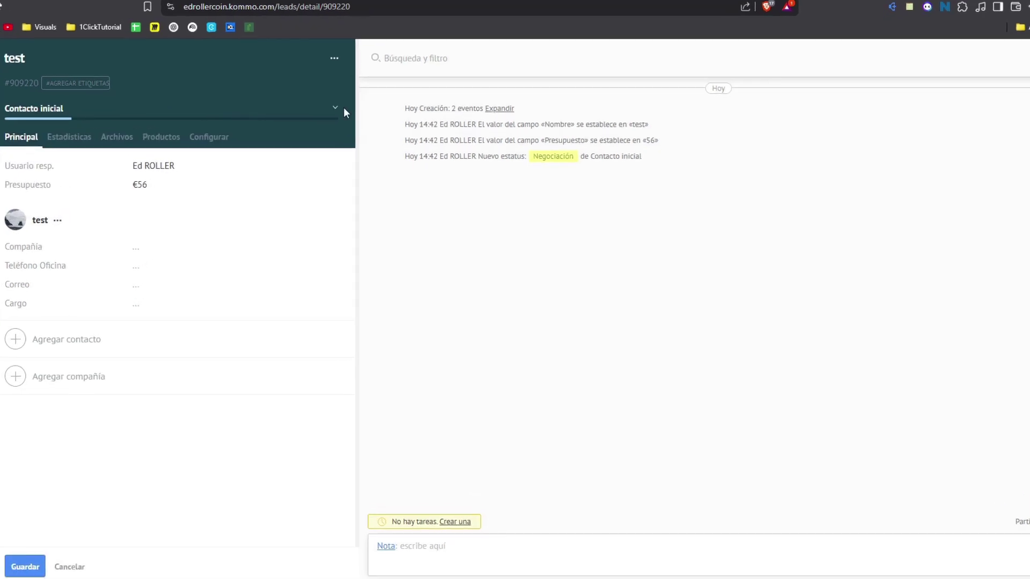
{"action": "left_click", "coordinate": [337, 109]}
{"action": "left_click", "coordinate": [246, 127]}
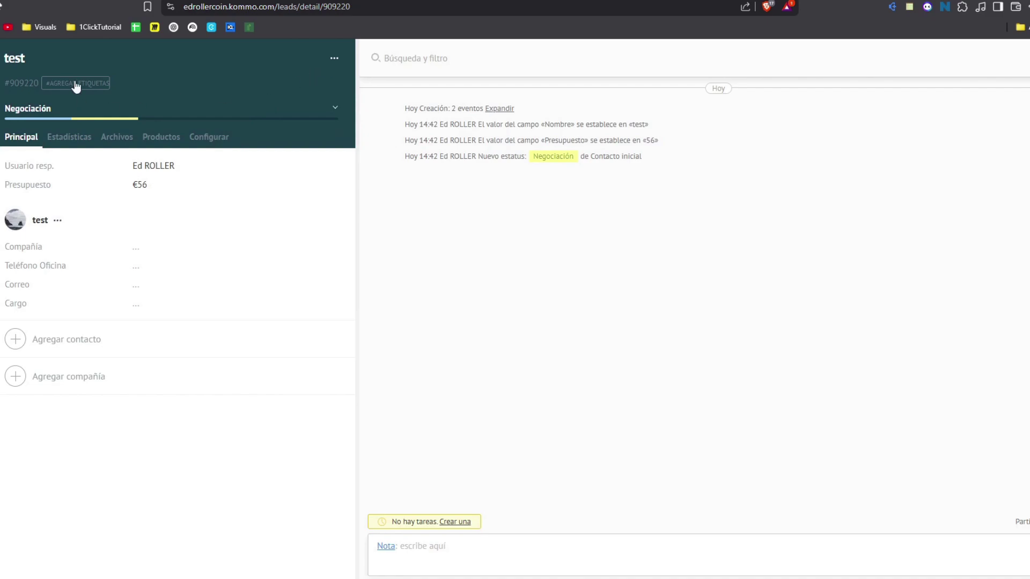
Step: Examine the test lead's responsible user, contact, company and configuration options
{"action": "left_click", "coordinate": [143, 167]}
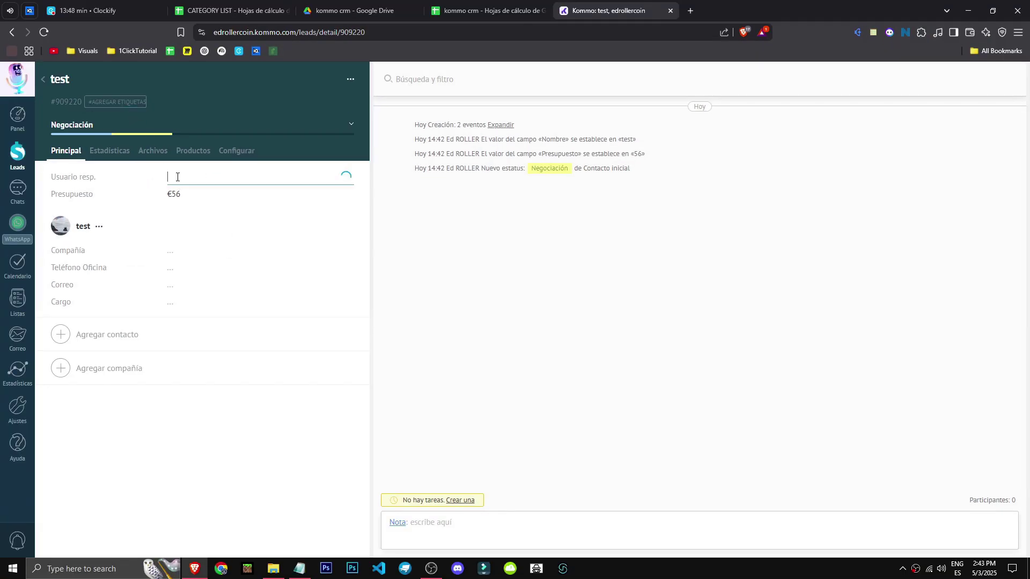
{"action": "left_click", "coordinate": [233, 202]}
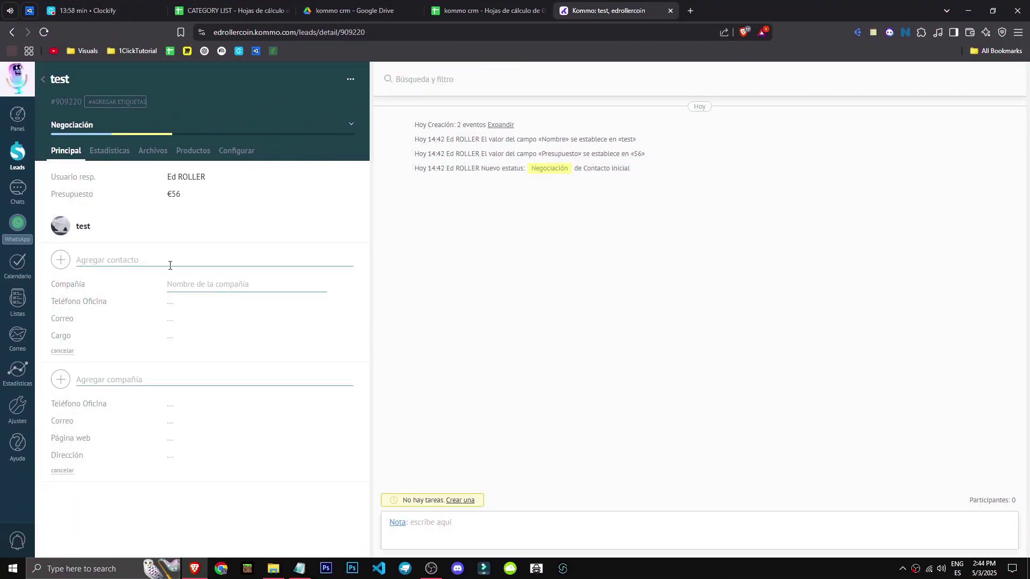
{"action": "left_click", "coordinate": [237, 151]}
Step: Create a Seguimiento task for Mañana on the test lead with the comment "Negociar" and return to the pipeline
{"action": "left_click", "coordinate": [453, 479]}
{"action": "left_click", "coordinate": [454, 505]}
{"action": "left_click", "coordinate": [390, 478]}
{"action": "left_click", "coordinate": [405, 495]}
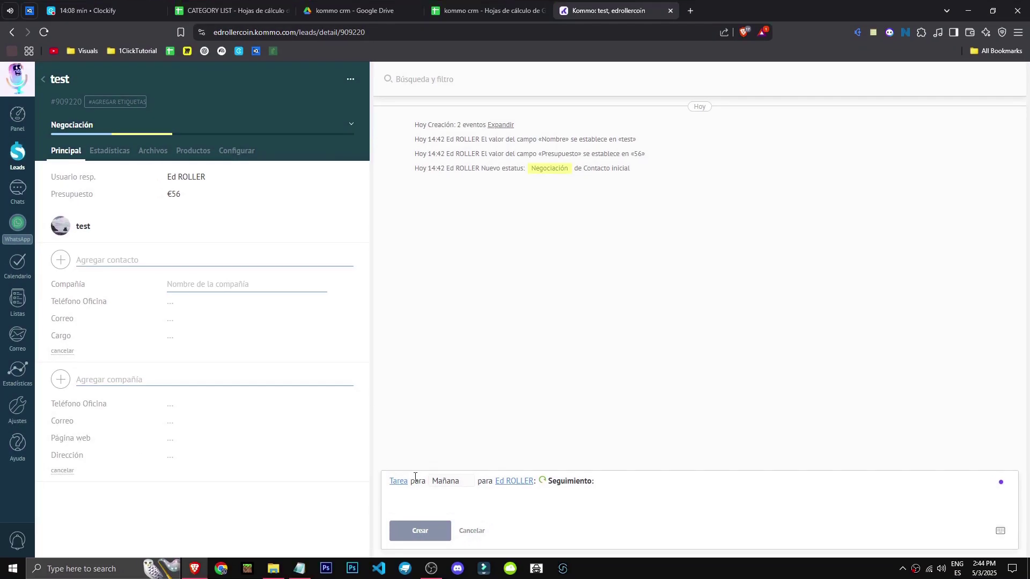
{"action": "left_click", "coordinate": [509, 484]}
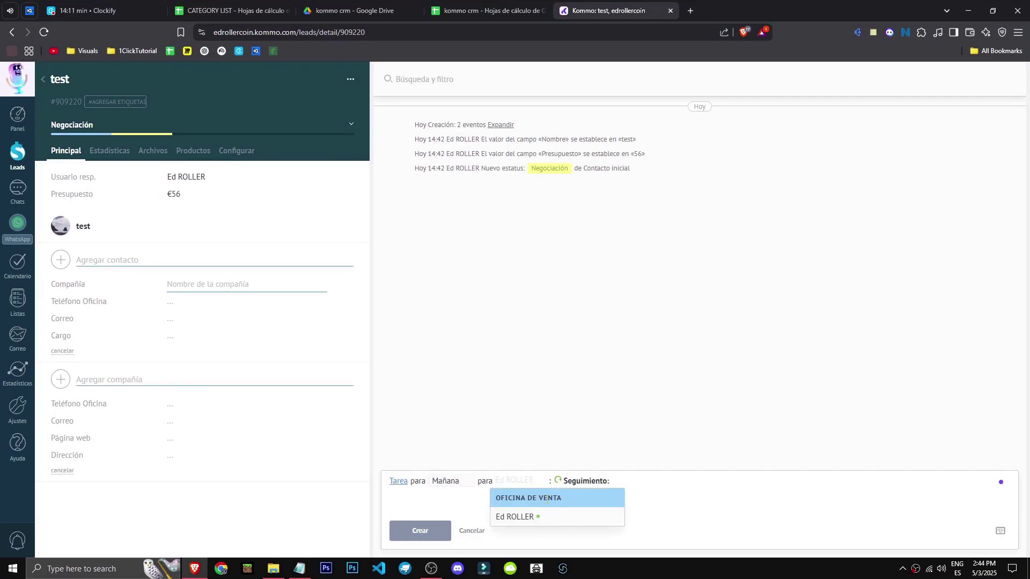
{"action": "left_click", "coordinate": [398, 481]}
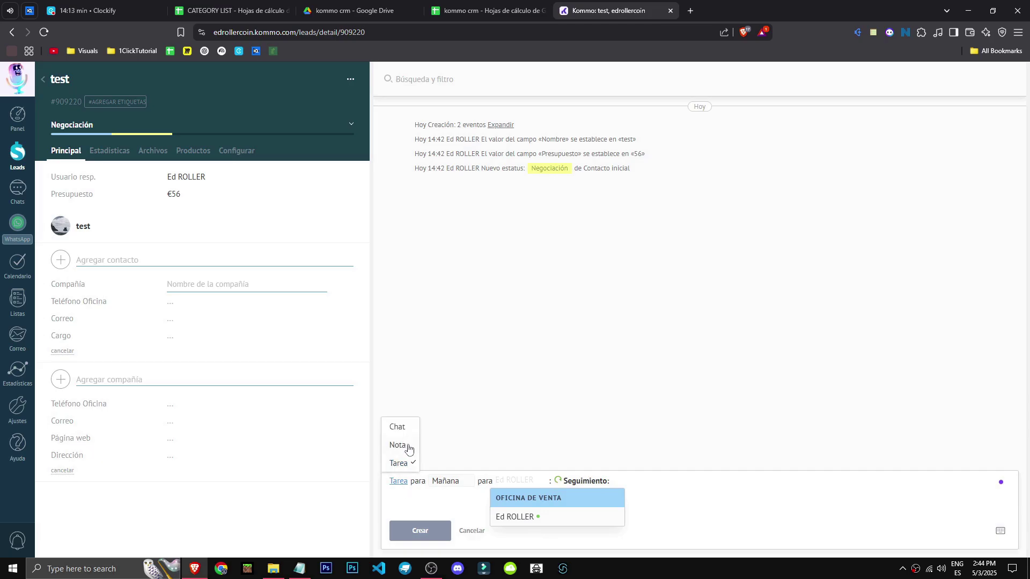
{"action": "left_click", "coordinate": [692, 484]}
{"action": "type", "text": "Negociar"}
{"action": "left_click", "coordinate": [415, 532]}
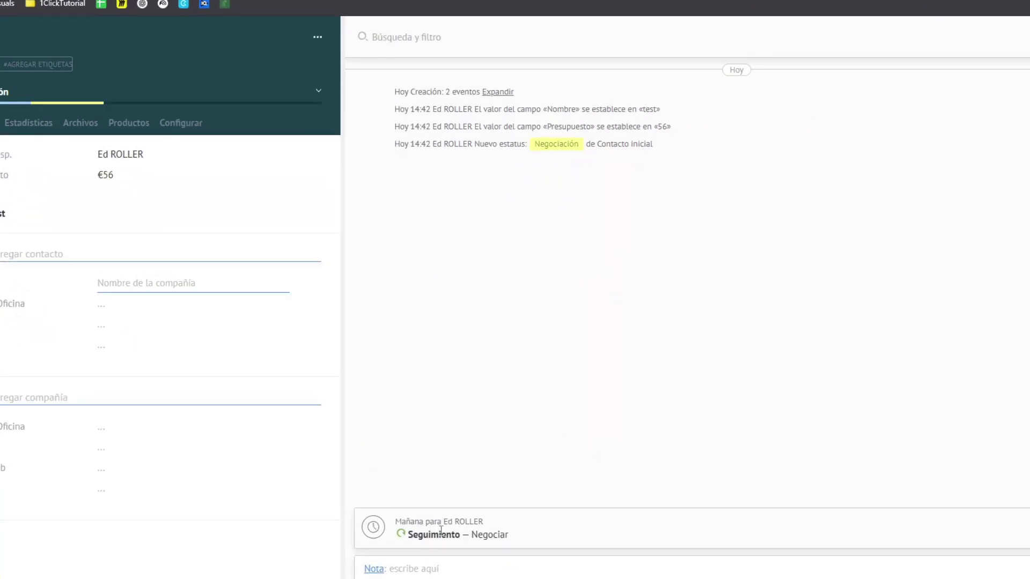
{"action": "key", "text": "Escape"}
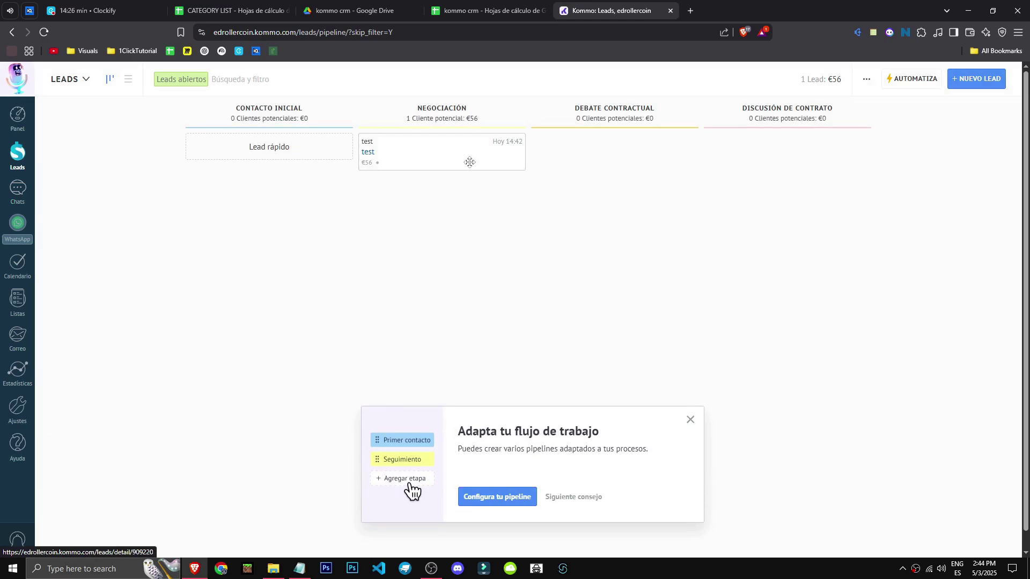
Step: Open the task list from the dashboard's Tareas widget and select the Negociar task
{"action": "left_click", "coordinate": [370, 155]}
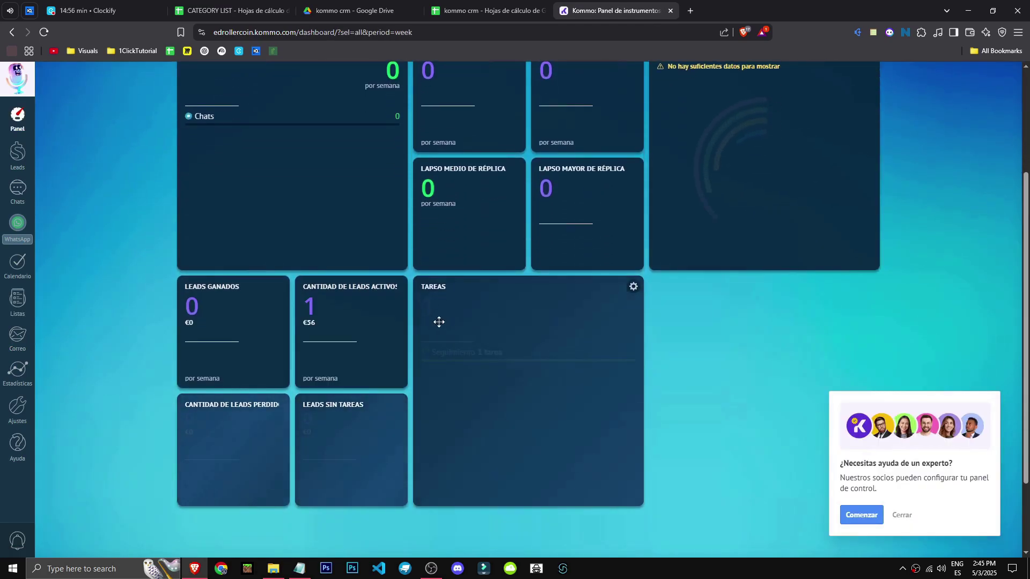
{"action": "left_click", "coordinate": [435, 315]}
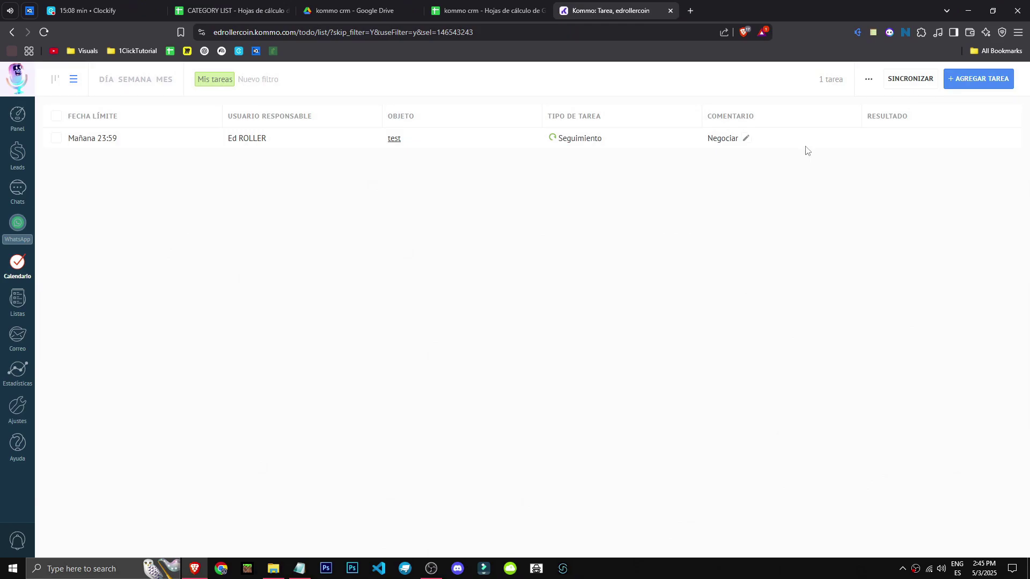
{"action": "left_click", "coordinate": [56, 138]}
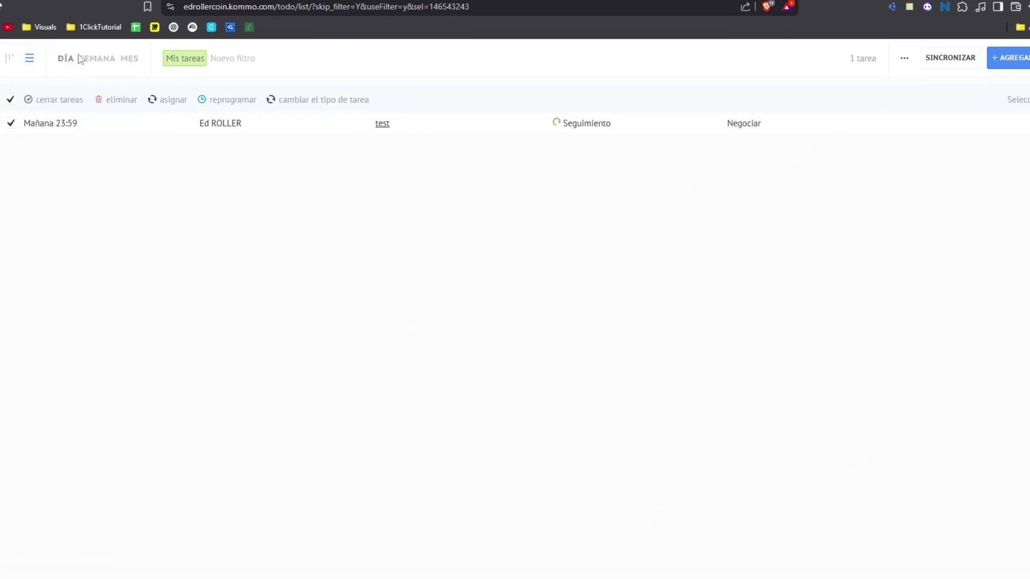
Step: Close the Negociar task with the result "XDX" and return to the leads pipeline
{"action": "left_click", "coordinate": [97, 120]}
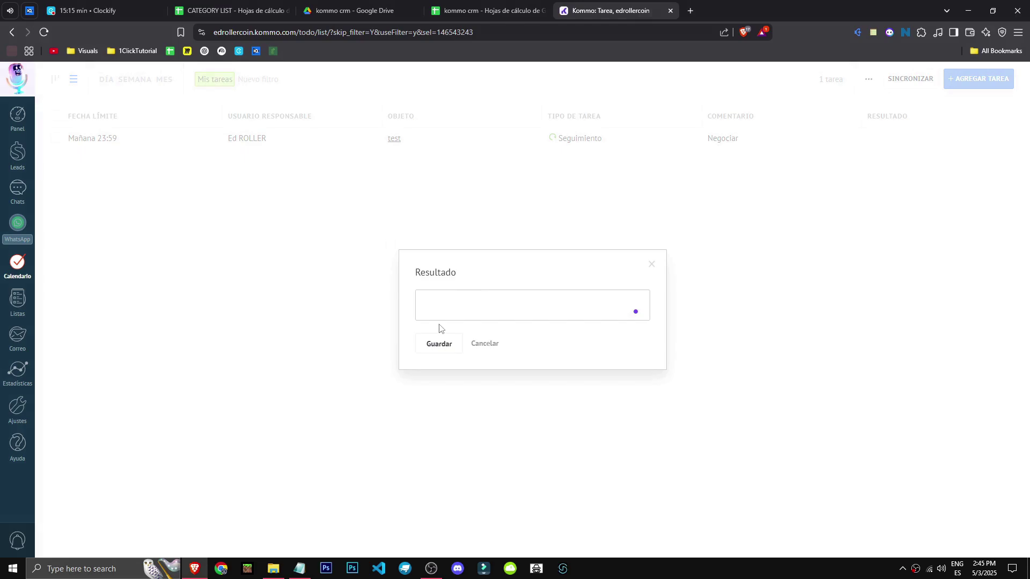
{"action": "left_click", "coordinate": [439, 343]}
{"action": "left_click", "coordinate": [23, 153]}
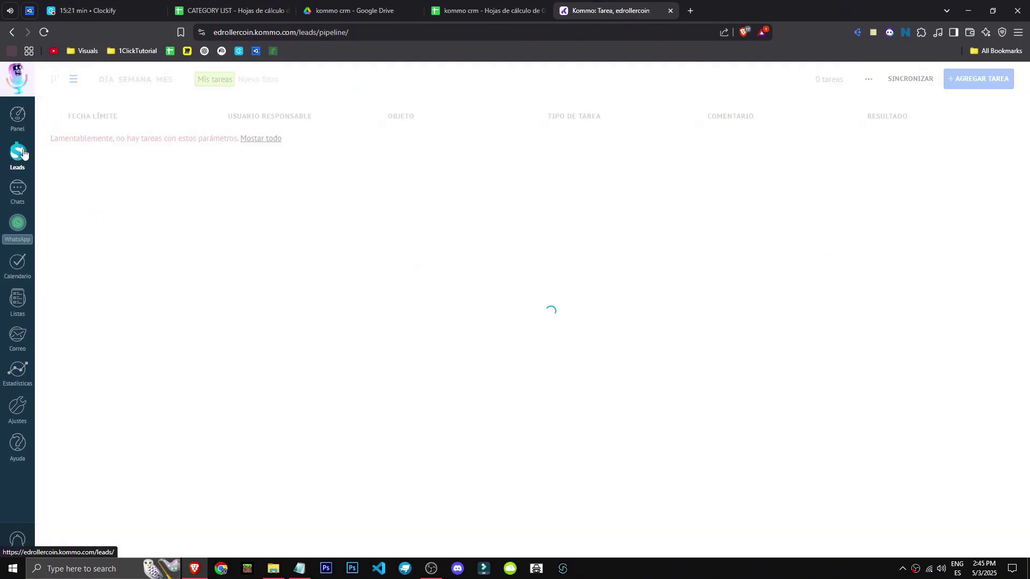
Step: Advance the test lead through Debate contractual and Discusión de contrato, and close it as Logrado con éxito
{"action": "left_click_drag", "start_coordinate": [425, 133], "coordinate": [651, 198]}
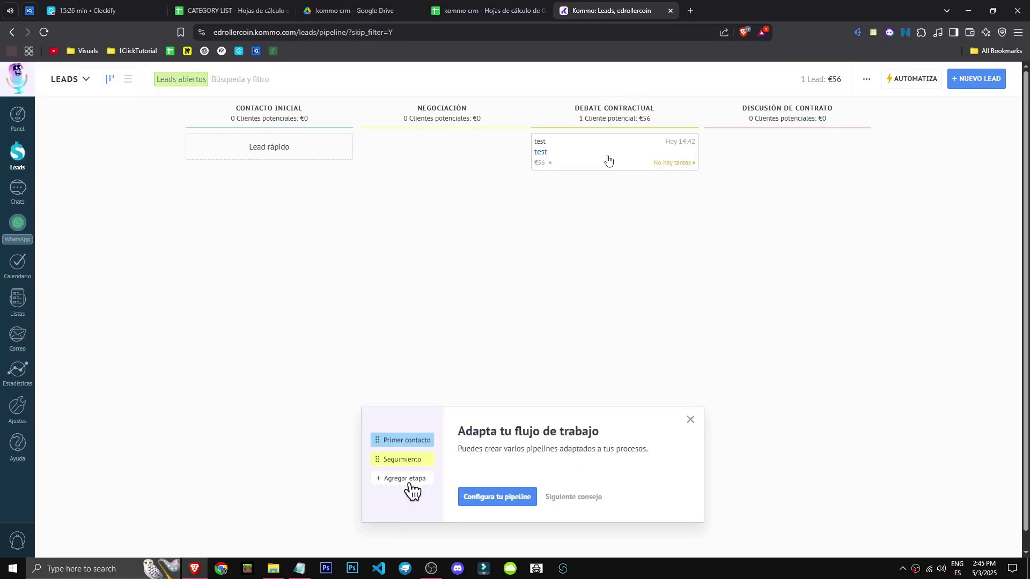
{"action": "left_click_drag", "start_coordinate": [609, 161], "coordinate": [774, 159]}
{"action": "left_click", "coordinate": [716, 154]}
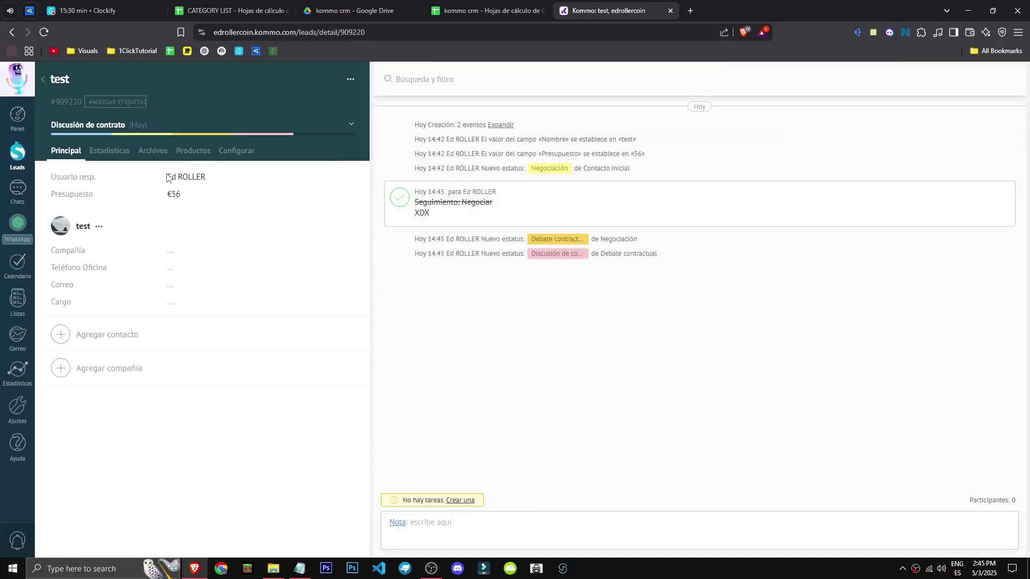
{"action": "left_click", "coordinate": [350, 126]}
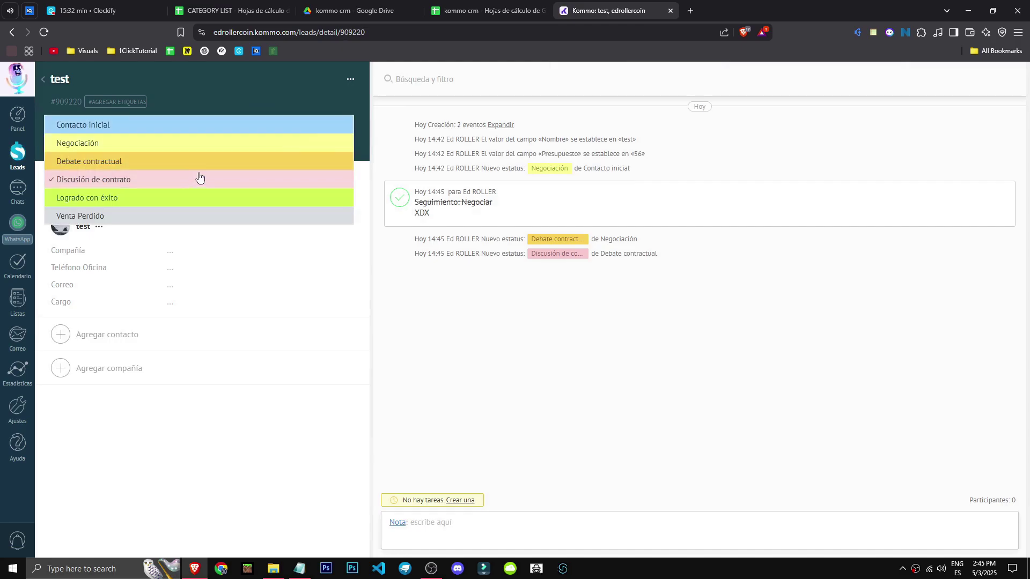
{"action": "left_click", "coordinate": [184, 200]}
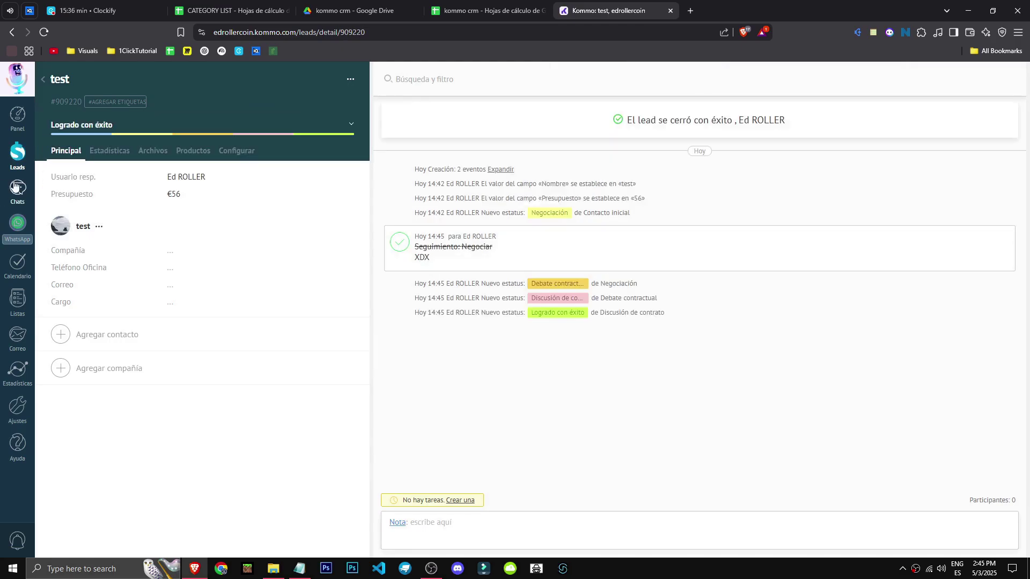
Step: Check the won leads, active leads and tasks widgets on the dashboard for the week
{"action": "left_click", "coordinate": [24, 132]}
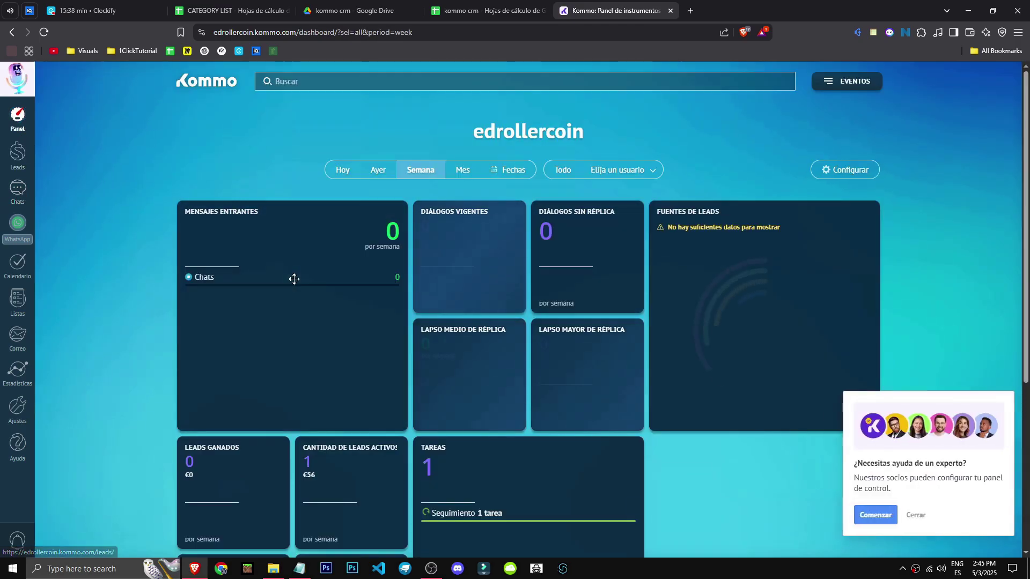
{"action": "scroll", "coordinate": [643, 370], "scroll_direction": "down", "scroll_amount": 1}
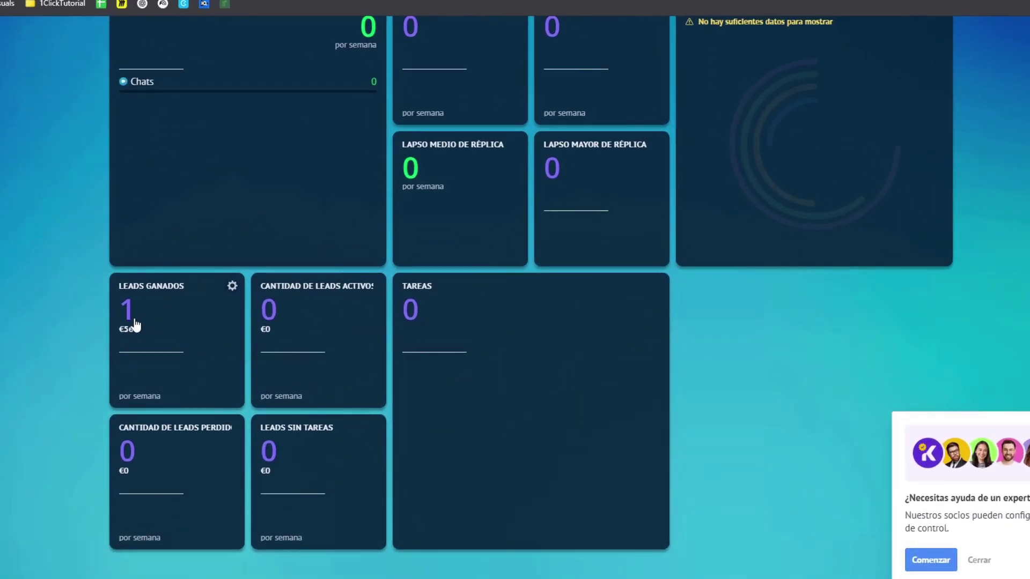
{"action": "scroll", "coordinate": [210, 419], "scroll_direction": "up", "scroll_amount": 1}
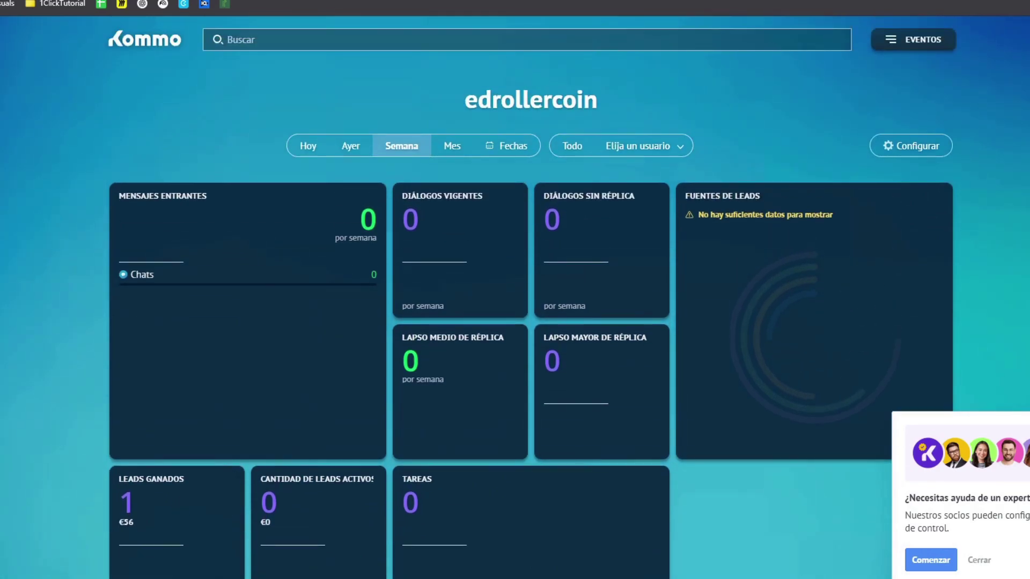
Step: Open the chat section and bring up the catalogue of channels that can be added
{"action": "left_click", "coordinate": [18, 153]}
{"action": "left_click", "coordinate": [19, 189]}
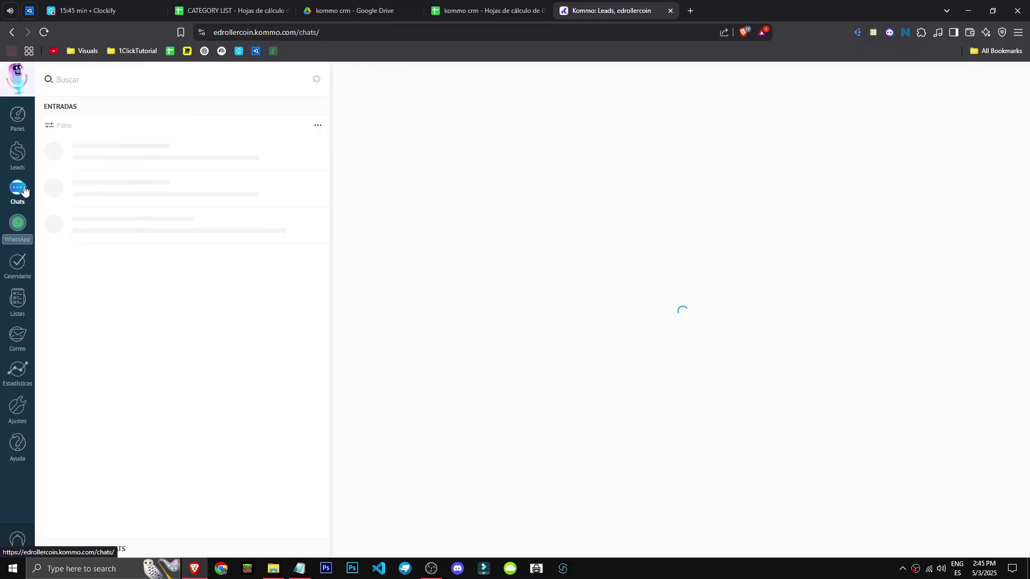
{"action": "left_click", "coordinate": [26, 167]}
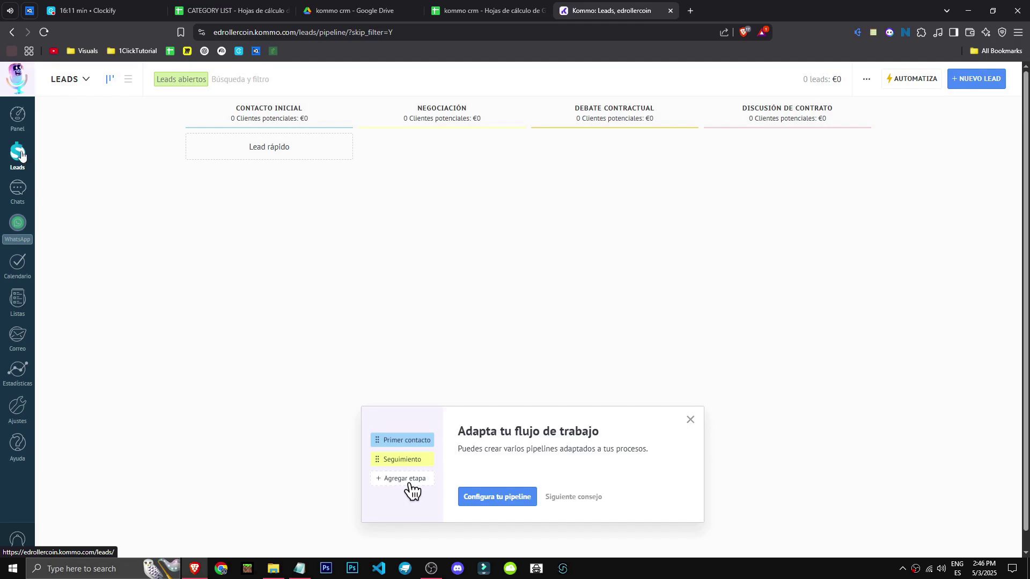
{"action": "left_click", "coordinate": [18, 192]}
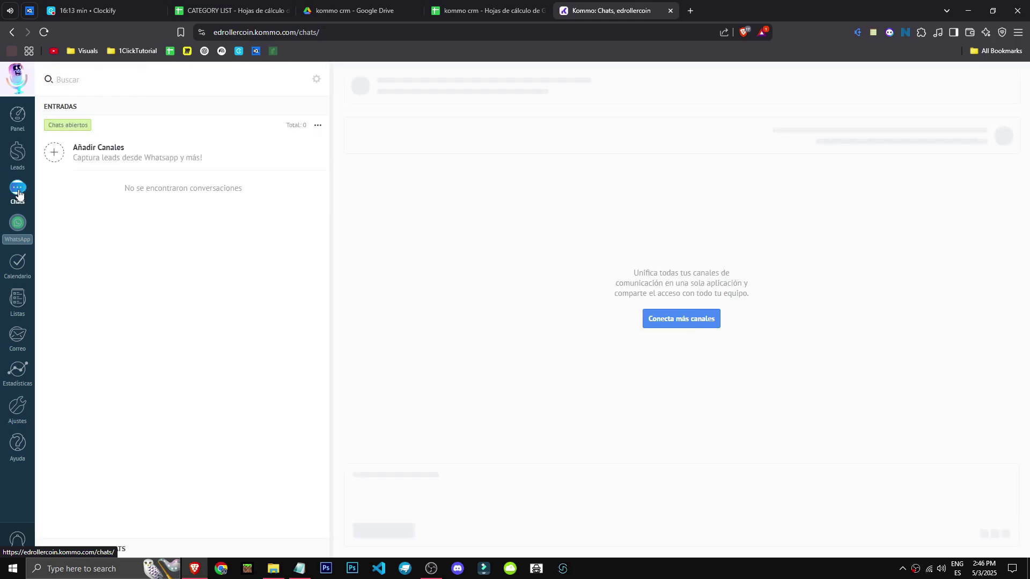
{"action": "left_click", "coordinate": [50, 155]}
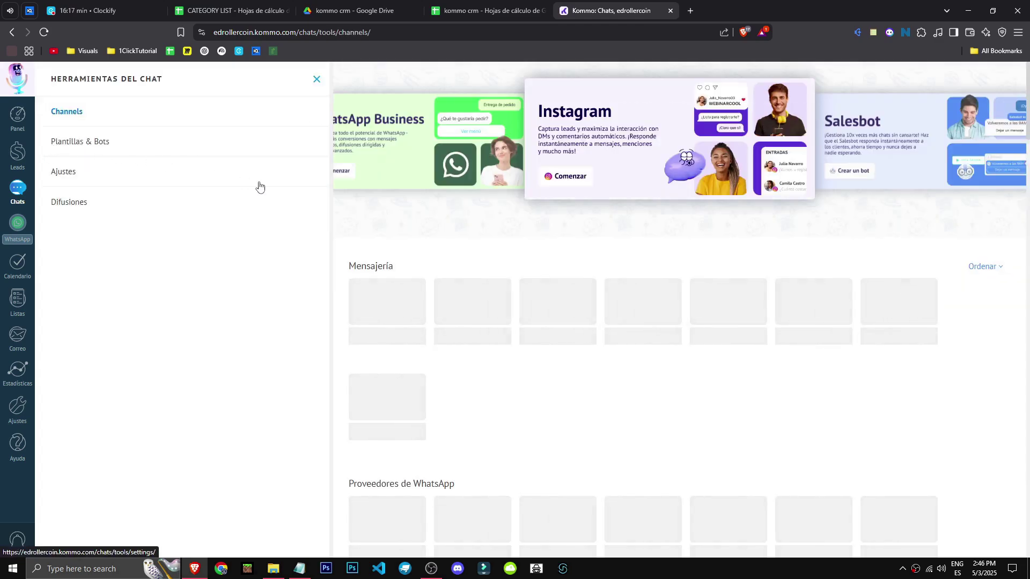
Step: Look over the channel catalogue from Mensajería to Análisis & gestion de datos and return to the messaging services
{"action": "scroll", "coordinate": [455, 390], "scroll_direction": "down", "scroll_amount": 4}
{"action": "scroll", "coordinate": [449, 388], "scroll_direction": "up", "scroll_amount": 3}
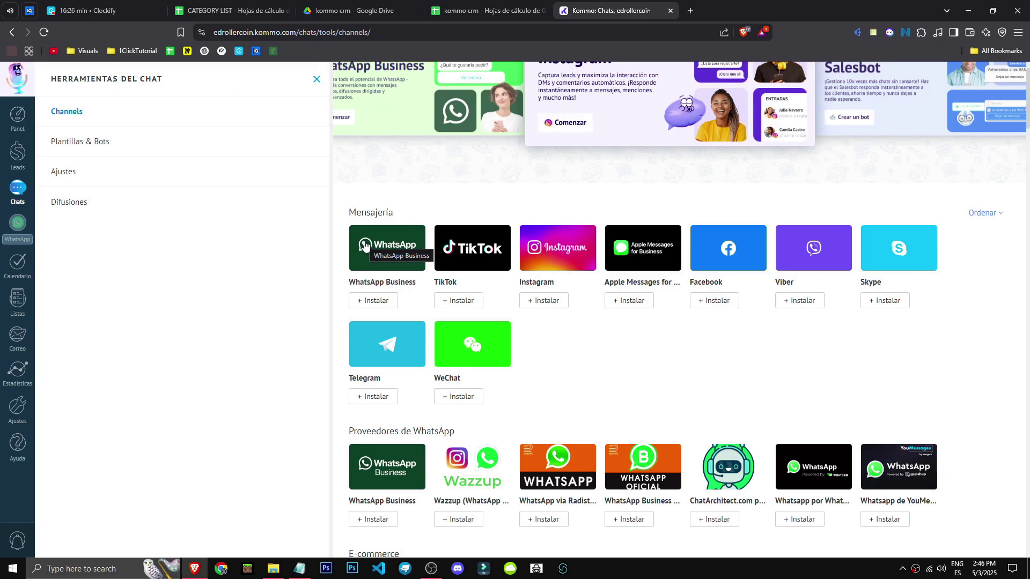
{"action": "scroll", "coordinate": [510, 471], "scroll_direction": "down", "scroll_amount": 2}
{"action": "scroll", "coordinate": [584, 544], "scroll_direction": "up", "scroll_amount": 3}
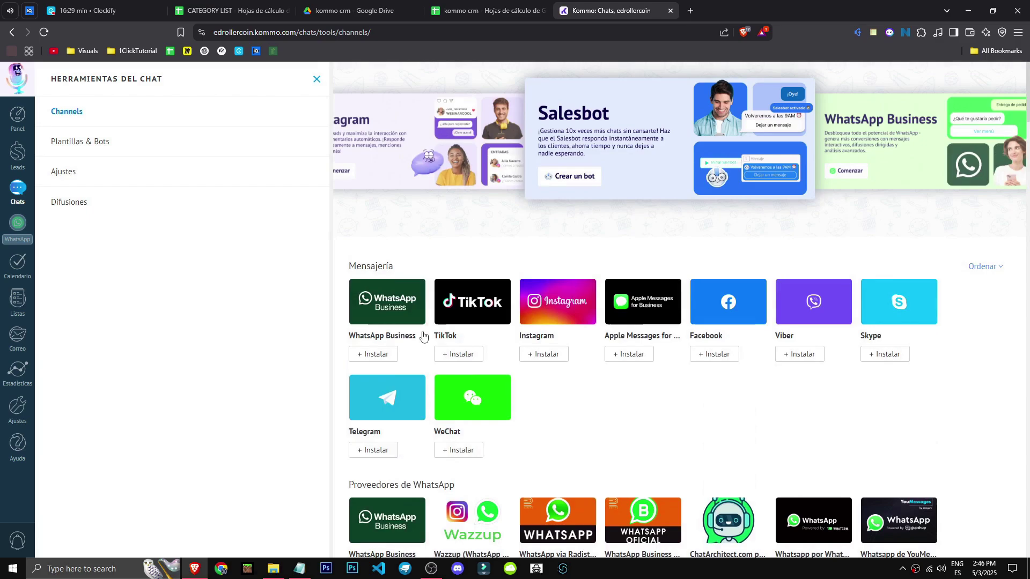
{"action": "scroll", "coordinate": [689, 427], "scroll_direction": "down", "scroll_amount": 8}
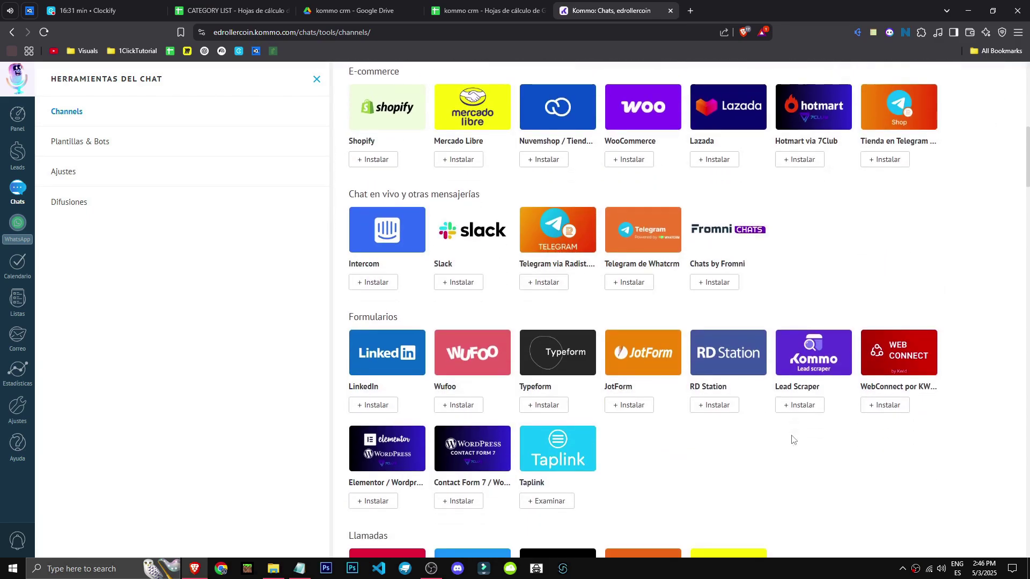
{"action": "scroll", "coordinate": [793, 440], "scroll_direction": "down", "scroll_amount": 8}
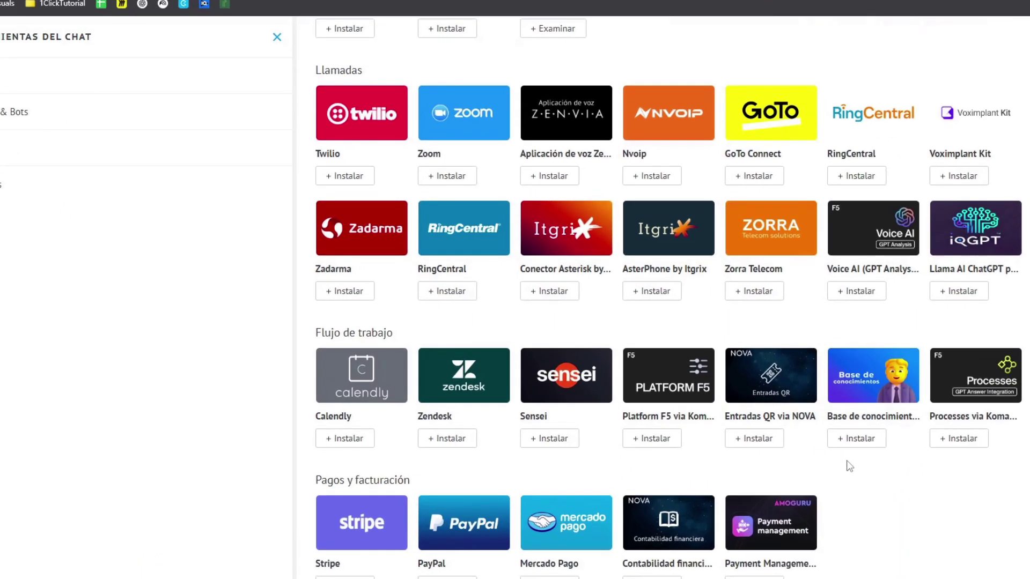
{"action": "scroll", "coordinate": [793, 438], "scroll_direction": "down", "scroll_amount": 4}
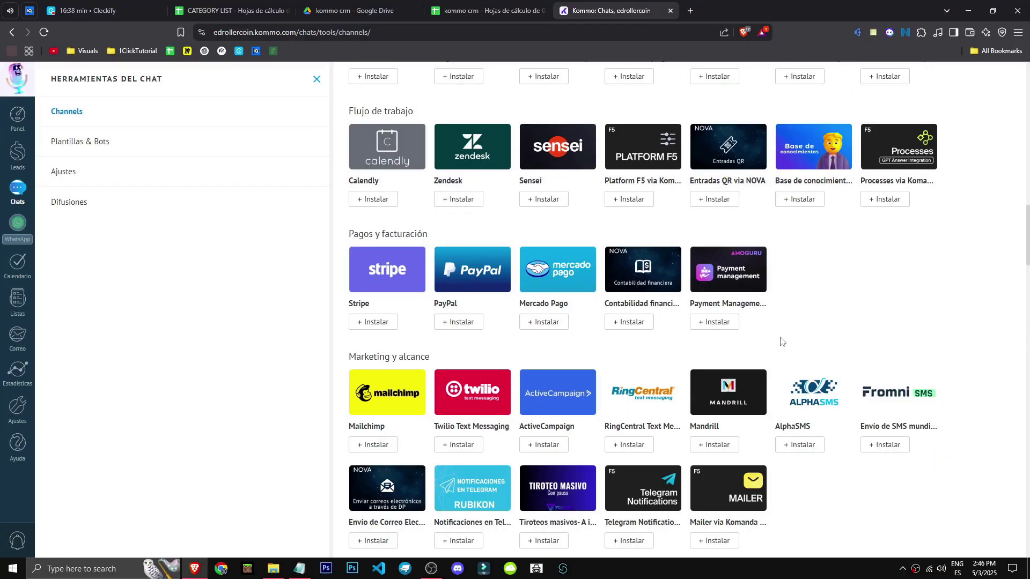
{"action": "scroll", "coordinate": [700, 429], "scroll_direction": "down", "scroll_amount": 10}
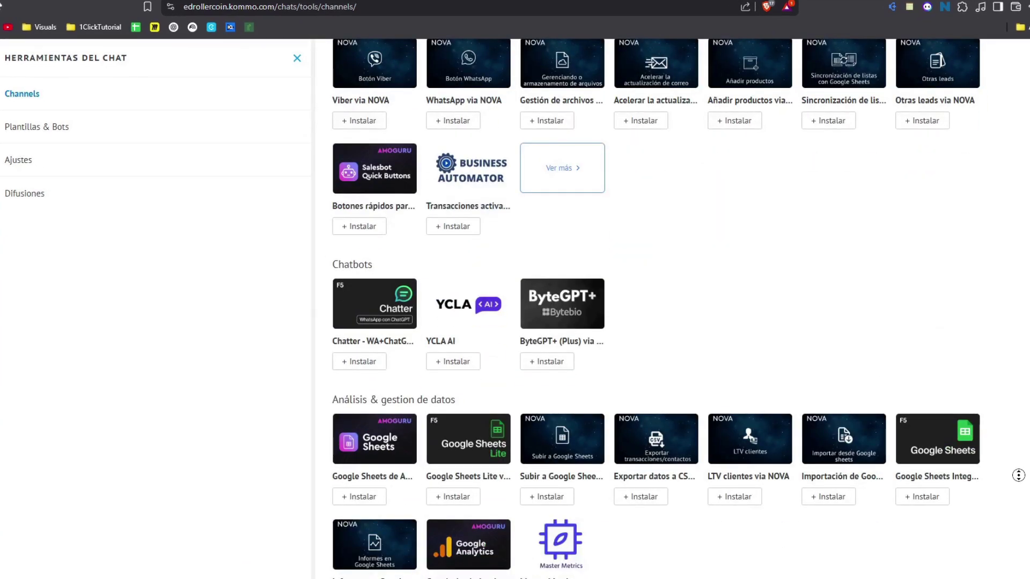
{"action": "scroll", "coordinate": [300, 299], "scroll_direction": "up", "scroll_amount": 20}
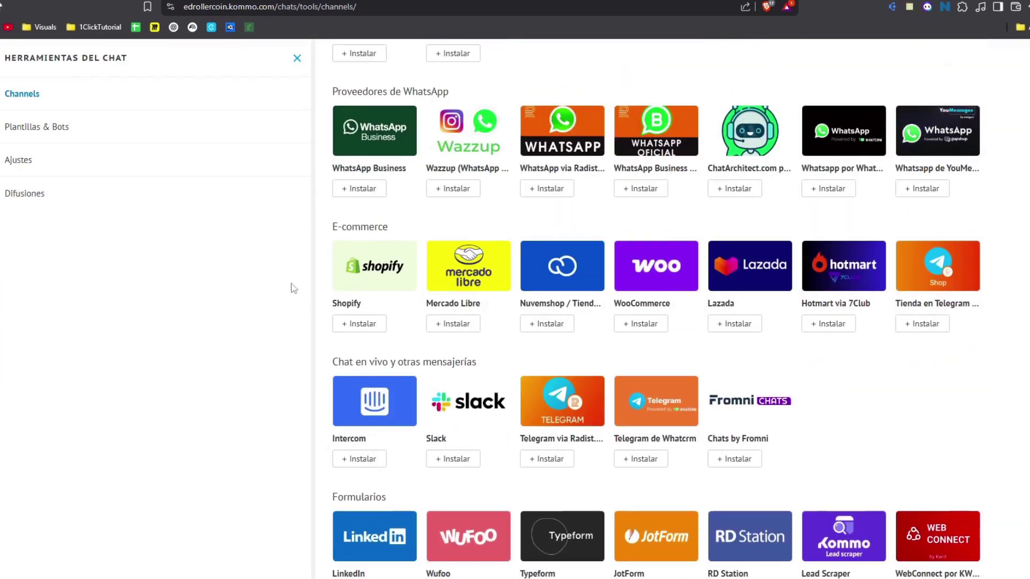
{"action": "scroll", "coordinate": [698, 422], "scroll_direction": "up", "scroll_amount": 5}
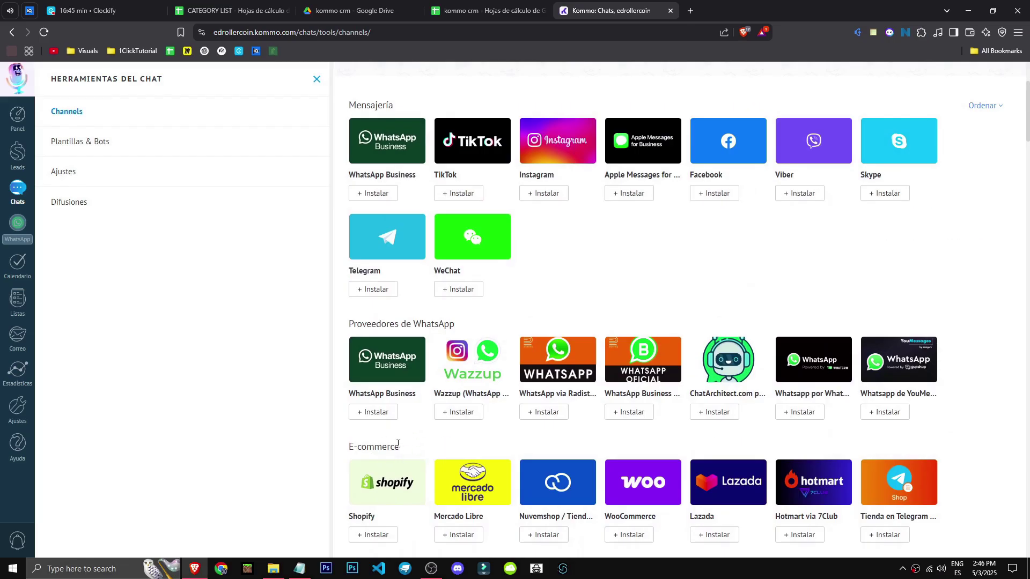
Step: Review the available e-commerce, forms, calls, workflow, payment, marketing and integration services in the channel catalogue
{"action": "scroll", "coordinate": [398, 444], "scroll_direction": "down", "scroll_amount": 4}
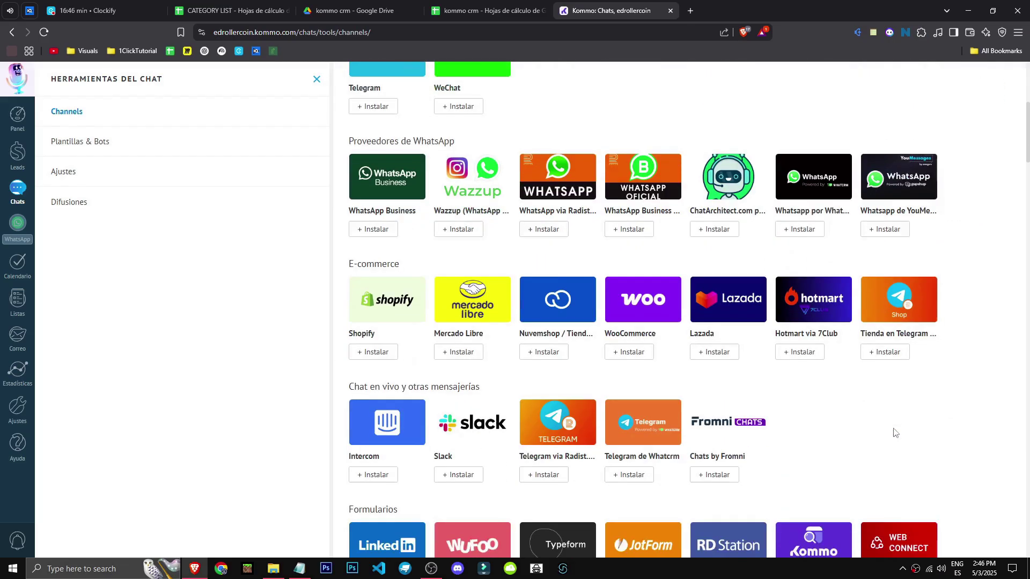
{"action": "scroll", "coordinate": [585, 396], "scroll_direction": "down", "scroll_amount": 7}
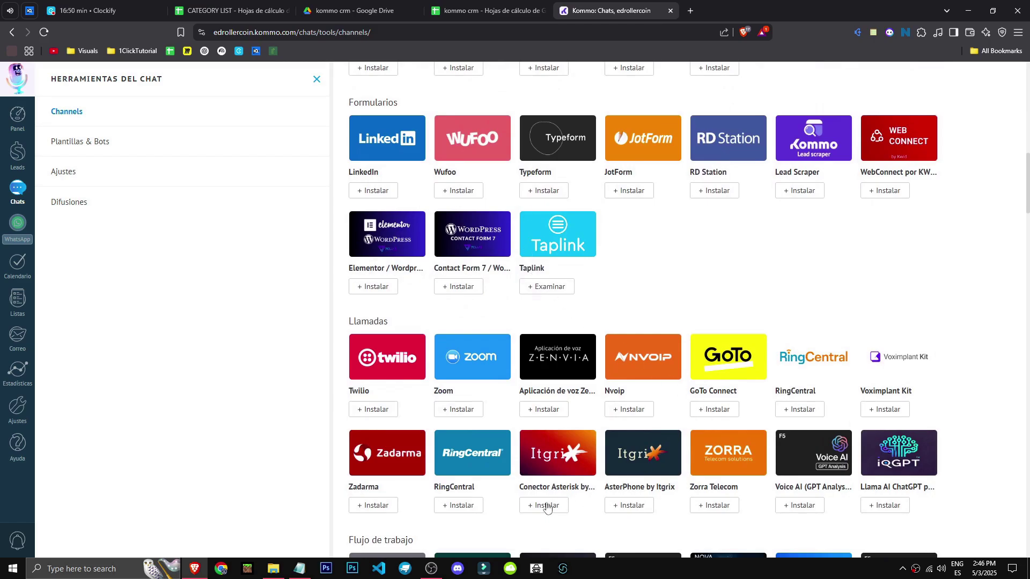
{"action": "scroll", "coordinate": [496, 387], "scroll_direction": "down", "scroll_amount": 5}
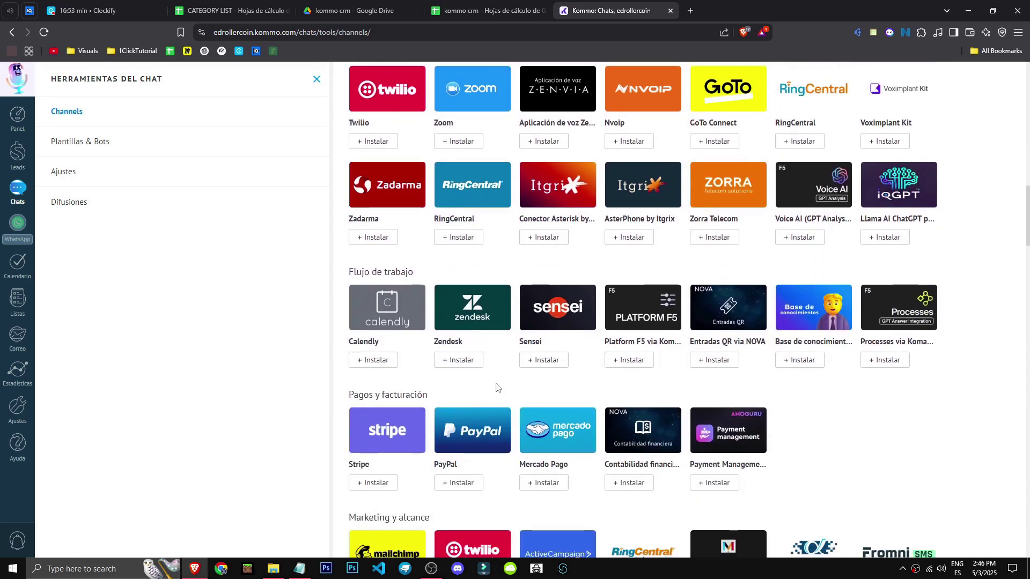
{"action": "scroll", "coordinate": [396, 370], "scroll_direction": "down", "scroll_amount": 3}
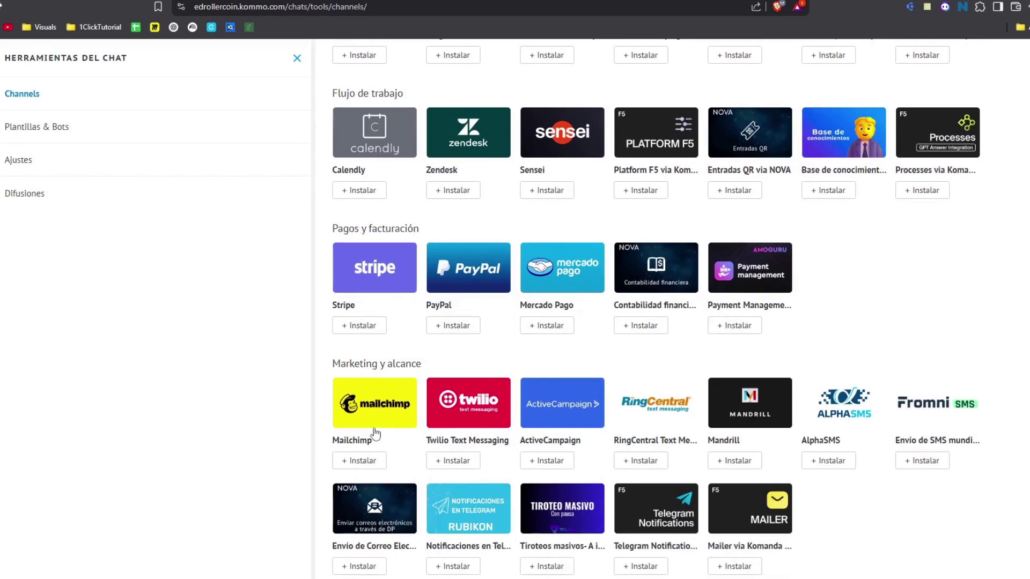
{"action": "scroll", "coordinate": [533, 467], "scroll_direction": "down", "scroll_amount": 2}
{"action": "scroll", "coordinate": [532, 467], "scroll_direction": "down", "scroll_amount": 3}
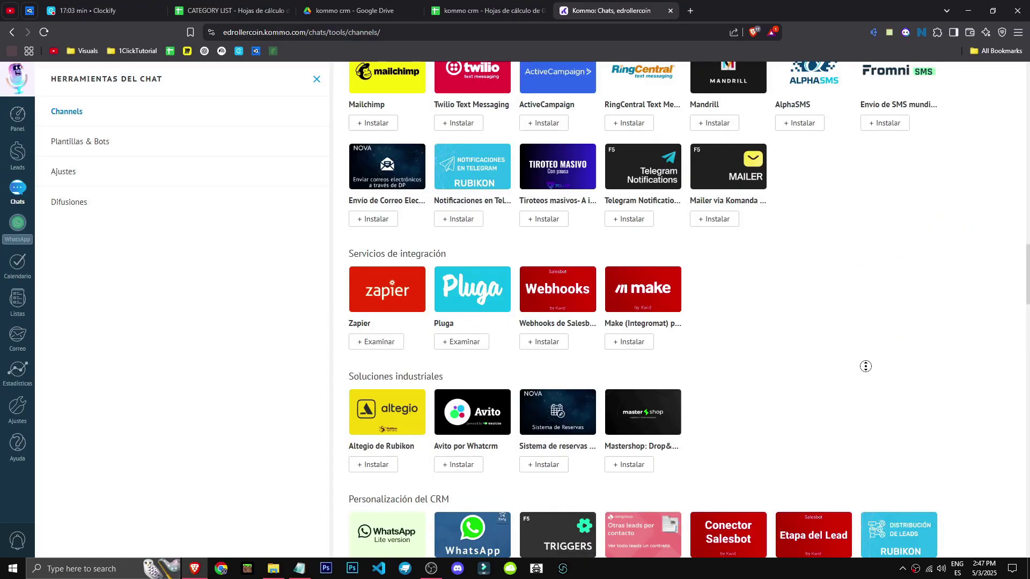
{"action": "scroll", "coordinate": [885, 506], "scroll_direction": "down", "scroll_amount": 15}
{"action": "scroll", "coordinate": [66, 105], "scroll_direction": "up", "scroll_amount": 20}
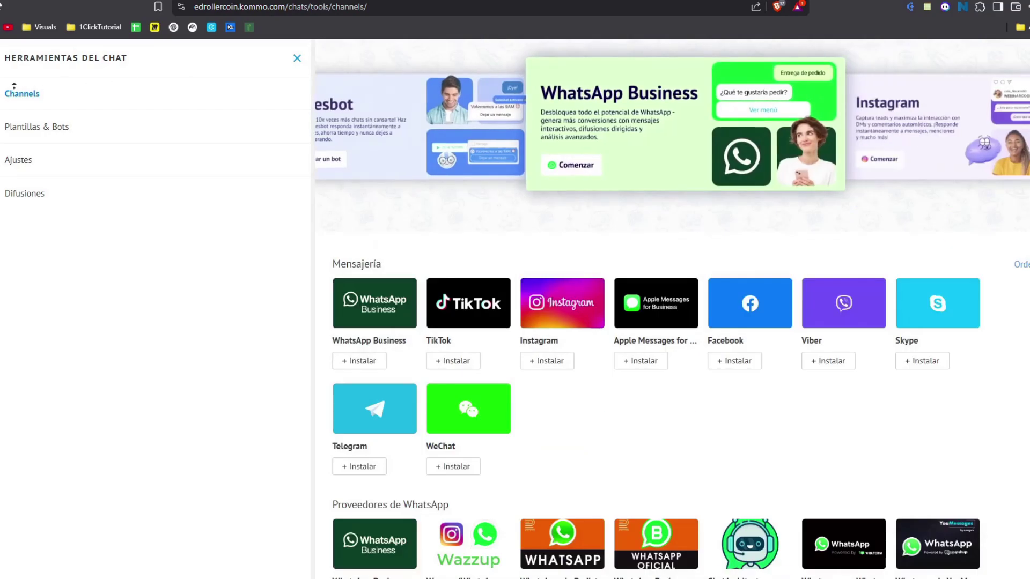
Step: Examine the WhatsApp Business features and the predefined broadcast templates under Difusiones
{"action": "left_click", "coordinate": [17, 226]}
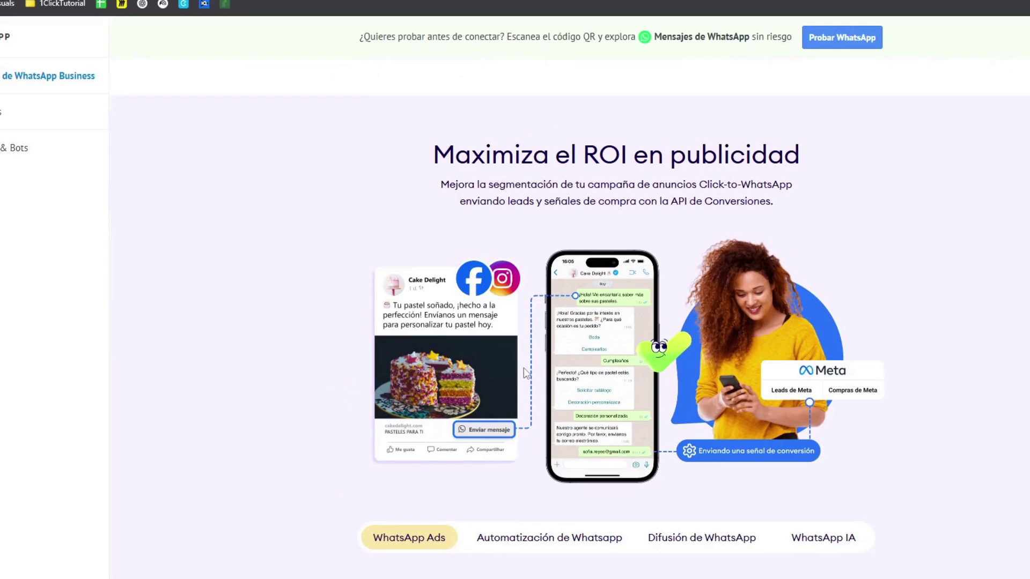
{"action": "scroll", "coordinate": [522, 355], "scroll_direction": "down", "scroll_amount": 2}
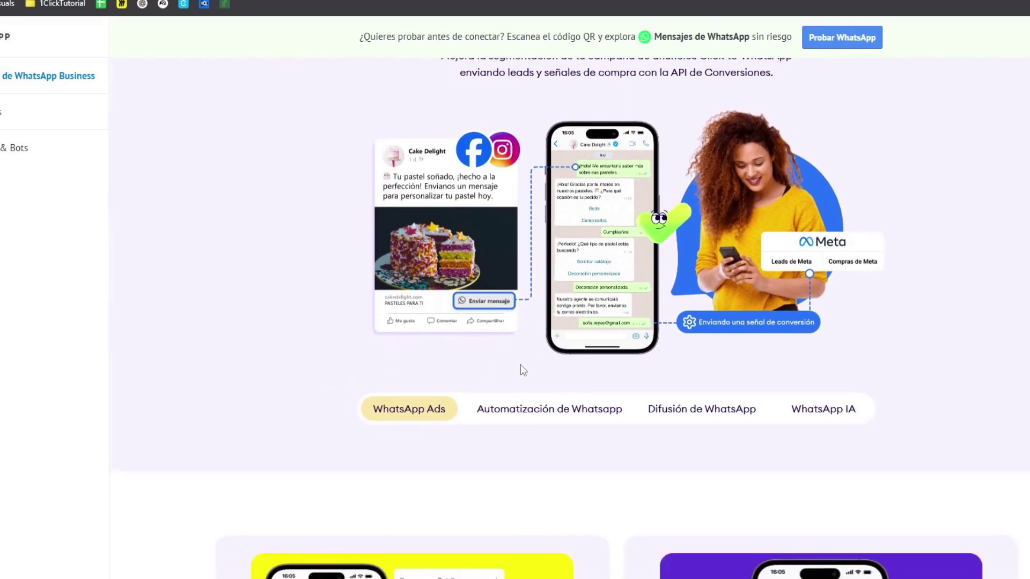
{"action": "scroll", "coordinate": [522, 352], "scroll_direction": "down", "scroll_amount": 2}
{"action": "scroll", "coordinate": [524, 364], "scroll_direction": "down", "scroll_amount": 2}
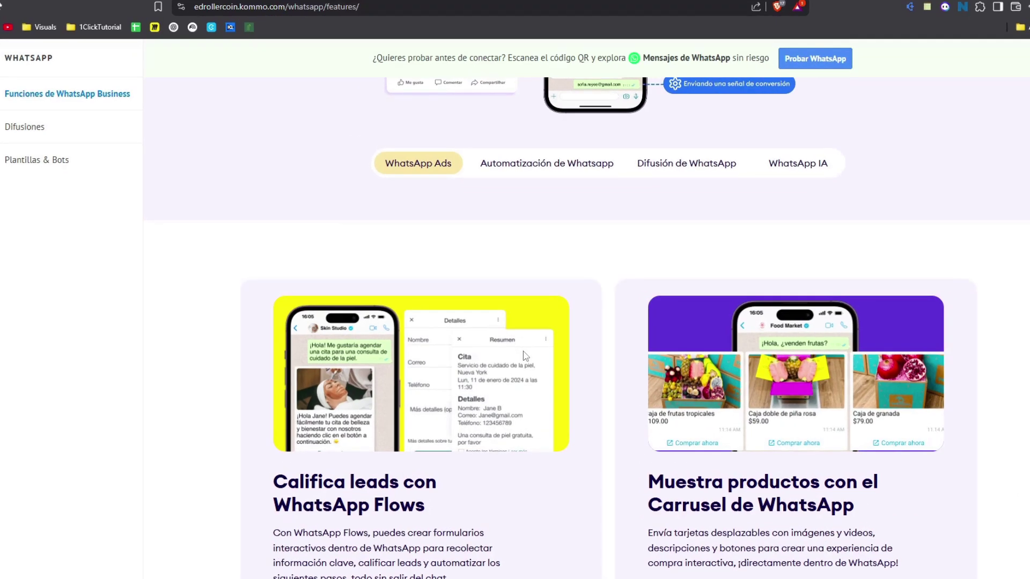
{"action": "left_click", "coordinate": [25, 127]}
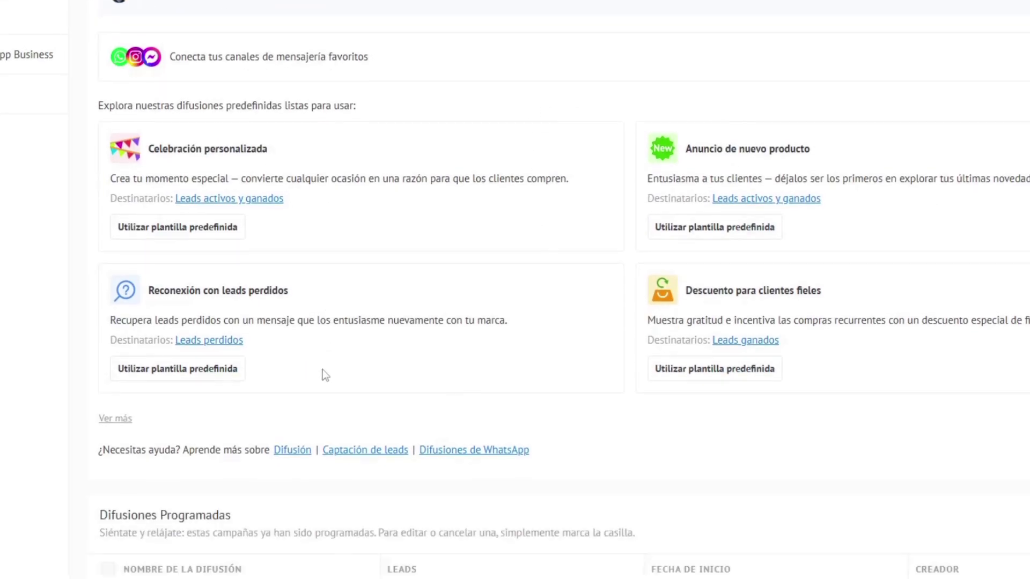
{"action": "scroll", "coordinate": [326, 374], "scroll_direction": "down", "scroll_amount": 3}
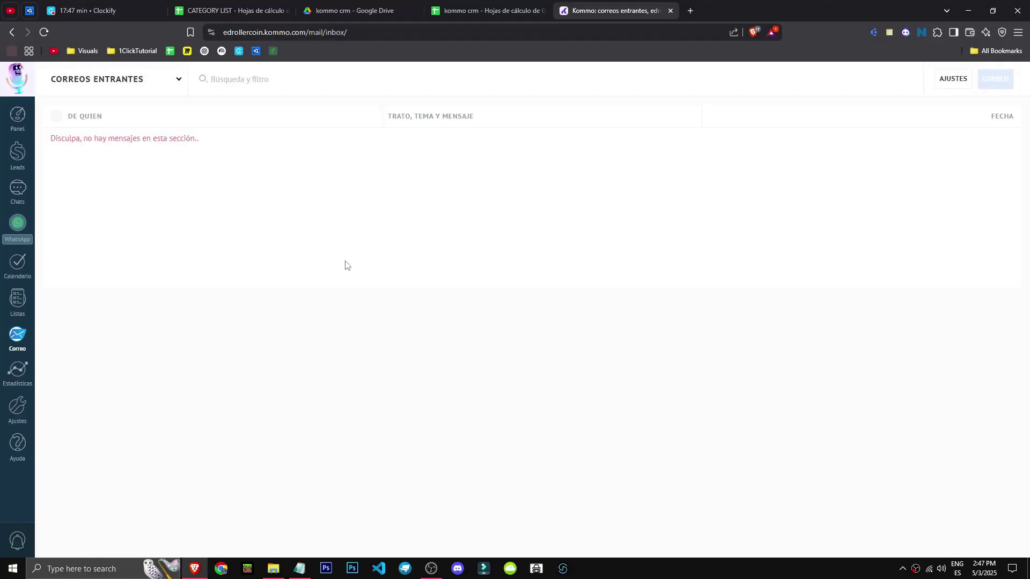
Step: View the sales analysis and incoming mail, and open the list of all contacts and companies
{"action": "left_click", "coordinate": [18, 370]}
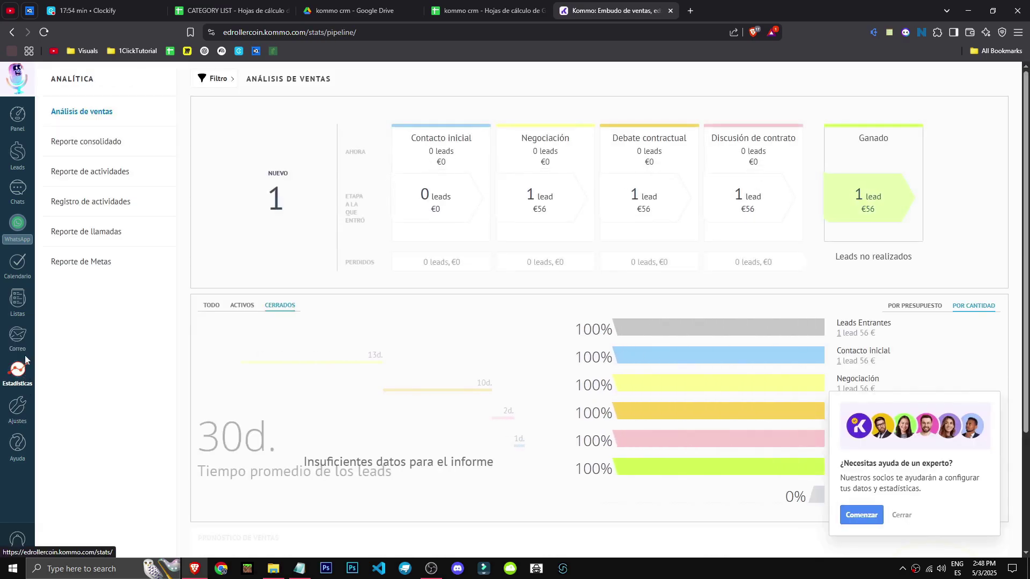
{"action": "left_click", "coordinate": [24, 353]}
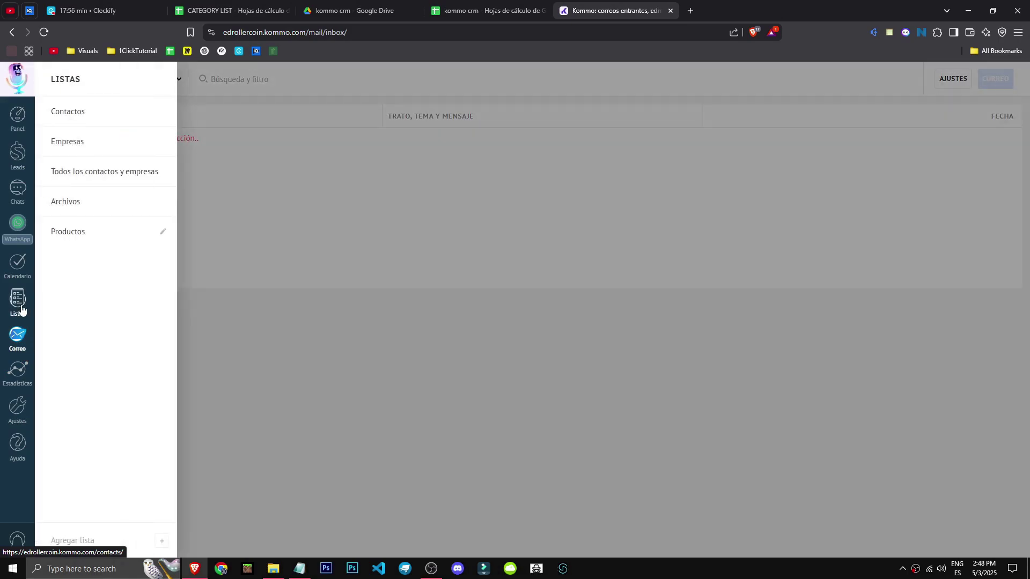
{"action": "left_click", "coordinate": [21, 310]}
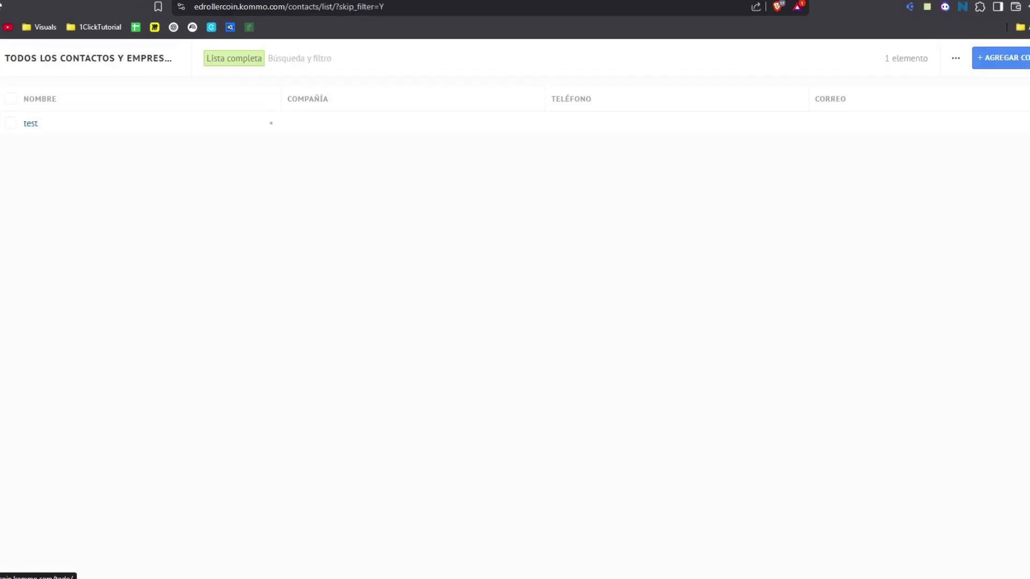
Step: View the task calendar and look through the WhatsApp Business features page
{"action": "left_click", "coordinate": [17, 262]}
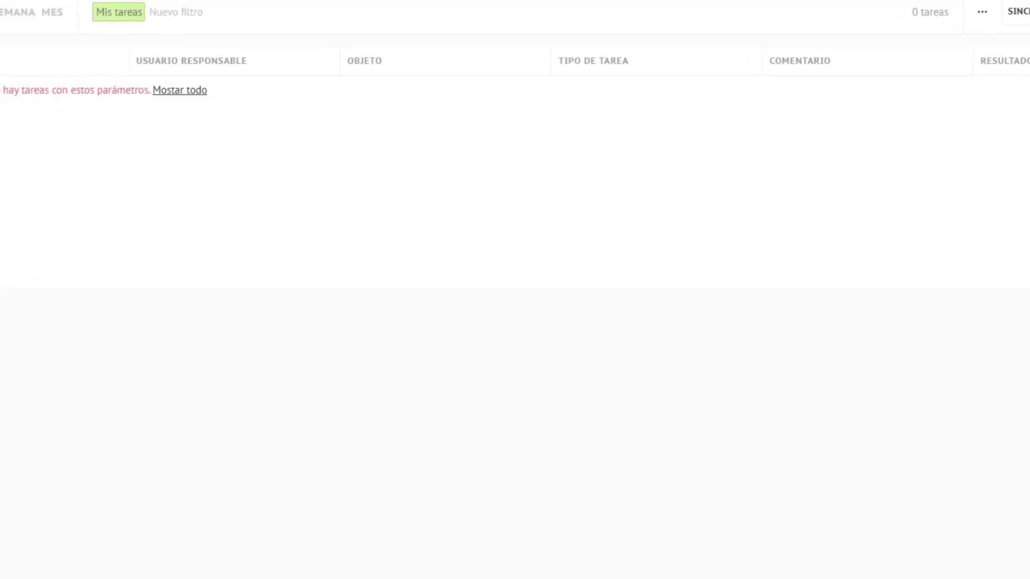
{"action": "left_click", "coordinate": [24, 234]}
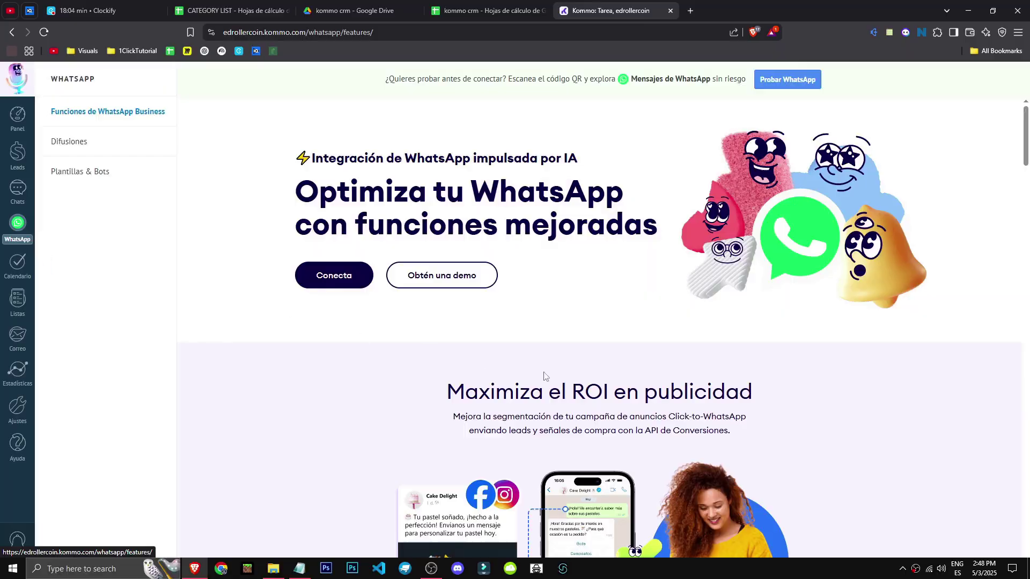
{"action": "scroll", "coordinate": [544, 375], "scroll_direction": "down", "scroll_amount": 20}
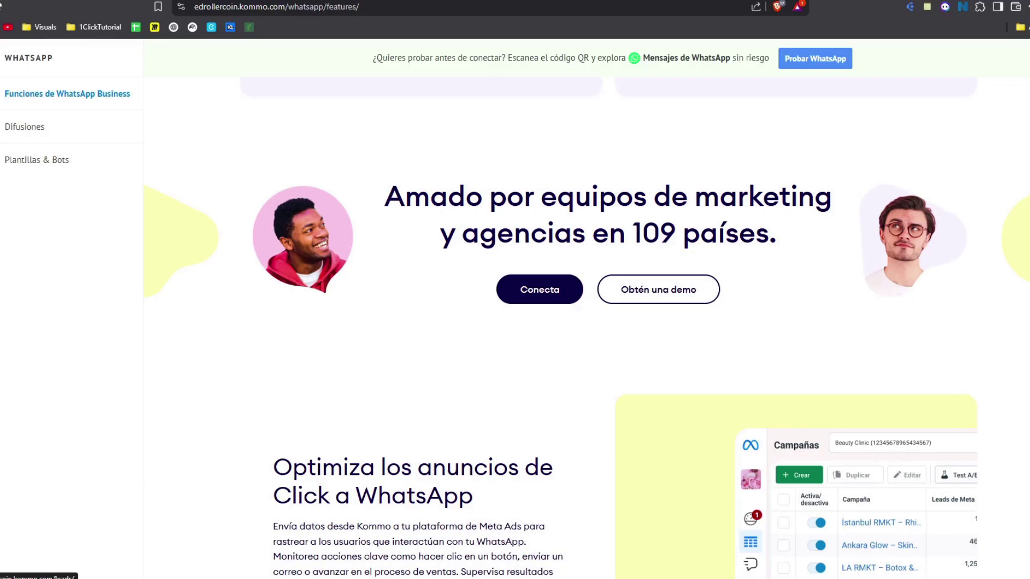
Step: Check the weekly dashboard figures, and read the descriptions of WhatsApp Flows, carousels, list messages and buttons
{"action": "left_click", "coordinate": [18, 115]}
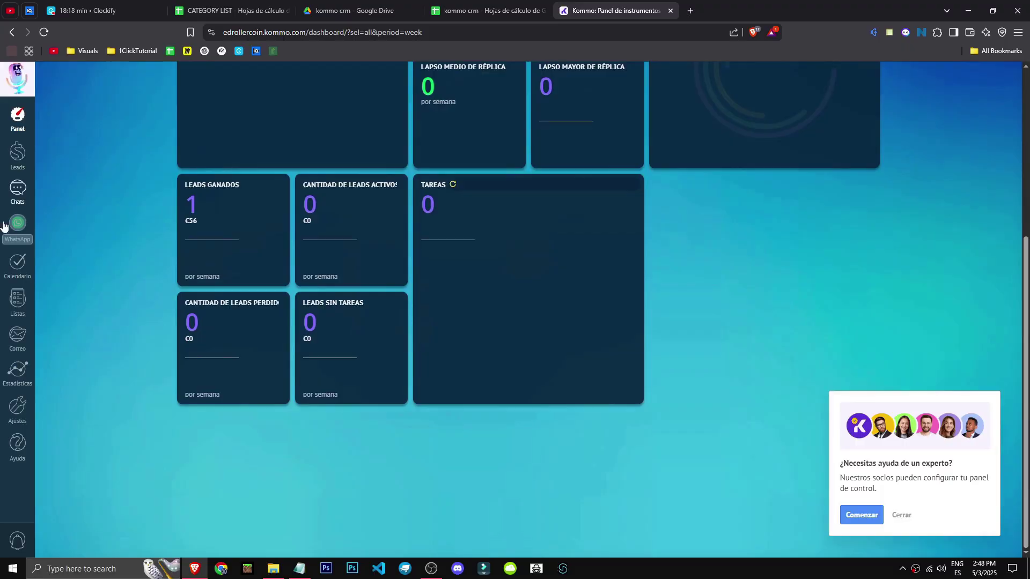
{"action": "left_click", "coordinate": [9, 264]}
{"action": "left_click", "coordinate": [17, 239]}
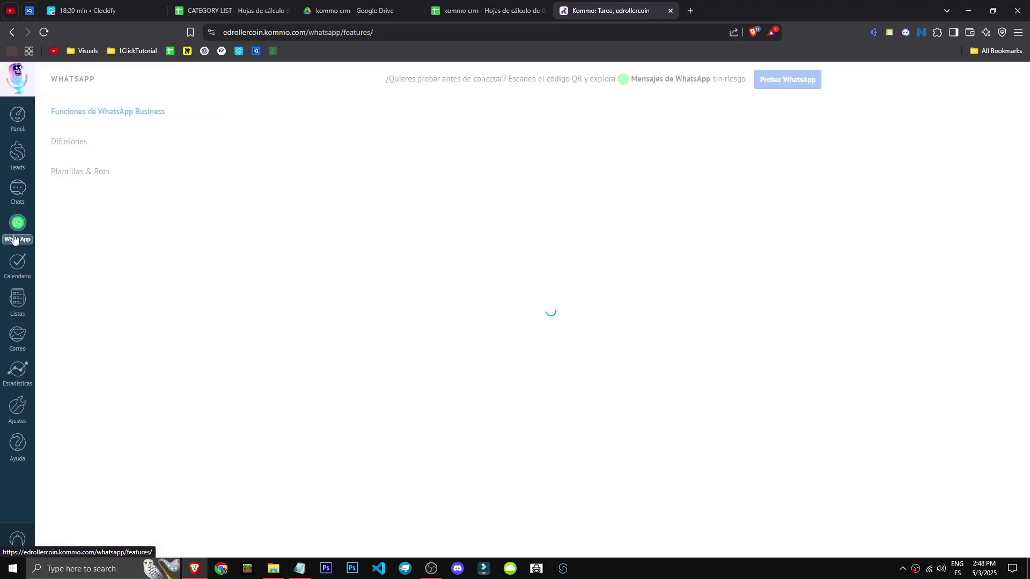
{"action": "scroll", "coordinate": [352, 419], "scroll_direction": "down", "scroll_amount": 15}
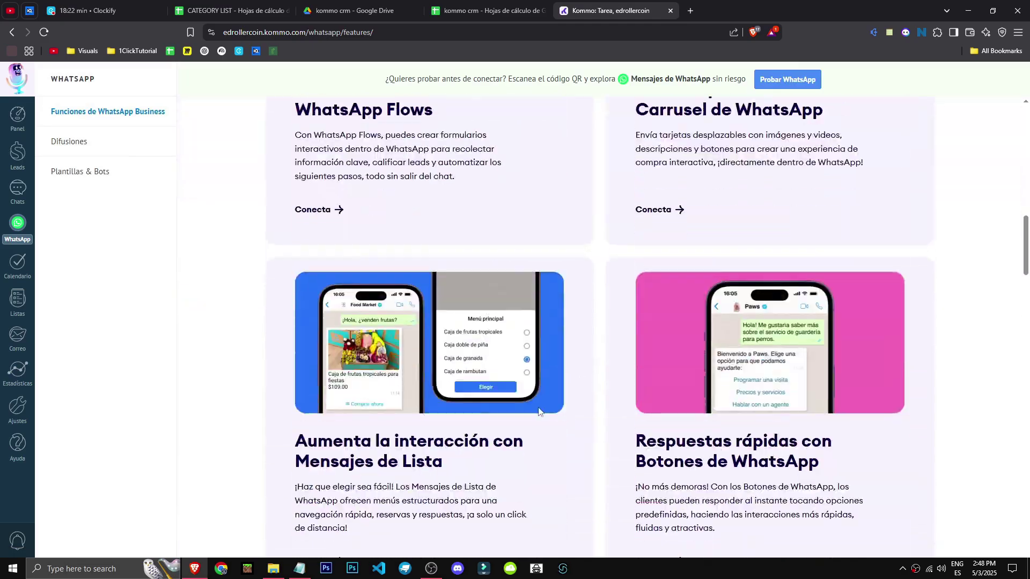
{"action": "scroll", "coordinate": [761, 153], "scroll_direction": "up", "scroll_amount": 15}
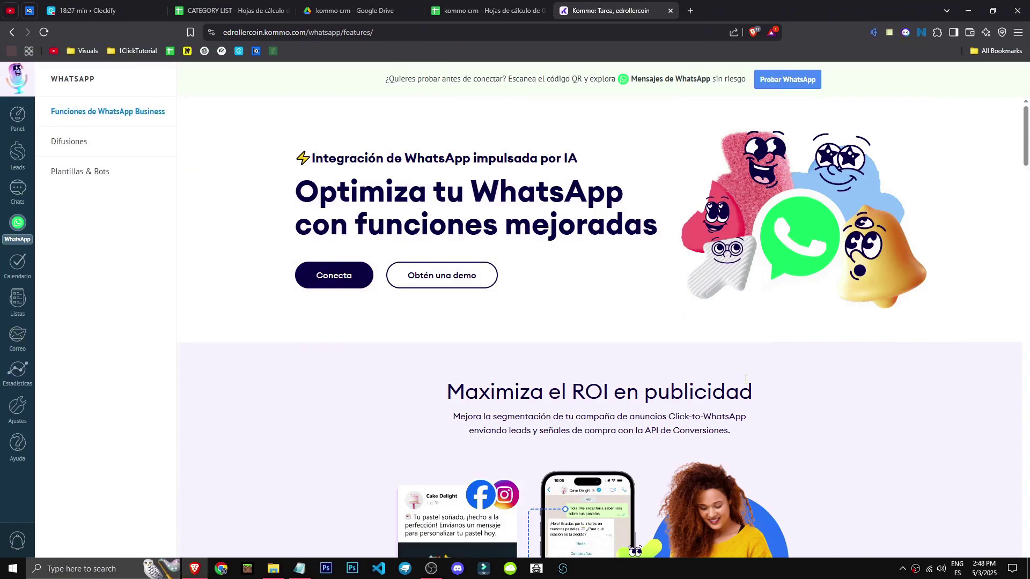
{"action": "scroll", "coordinate": [745, 378], "scroll_direction": "down", "scroll_amount": 15}
{"action": "scroll", "coordinate": [981, 387], "scroll_direction": "up", "scroll_amount": 5}
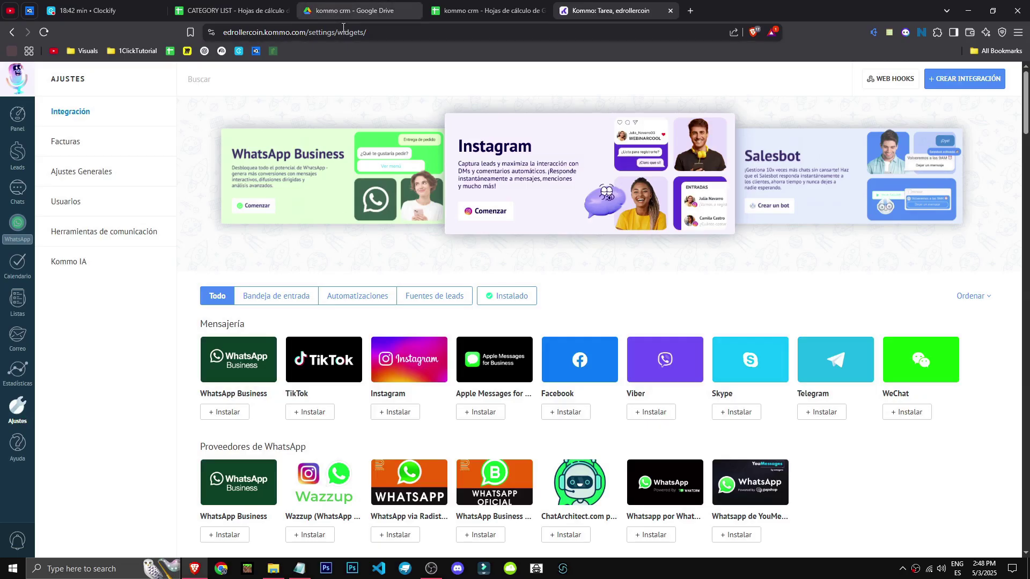
Step: Search the web for "kommo crm pricing" and open Kommo's official Pricing page
{"action": "left_click", "coordinate": [346, 31]}
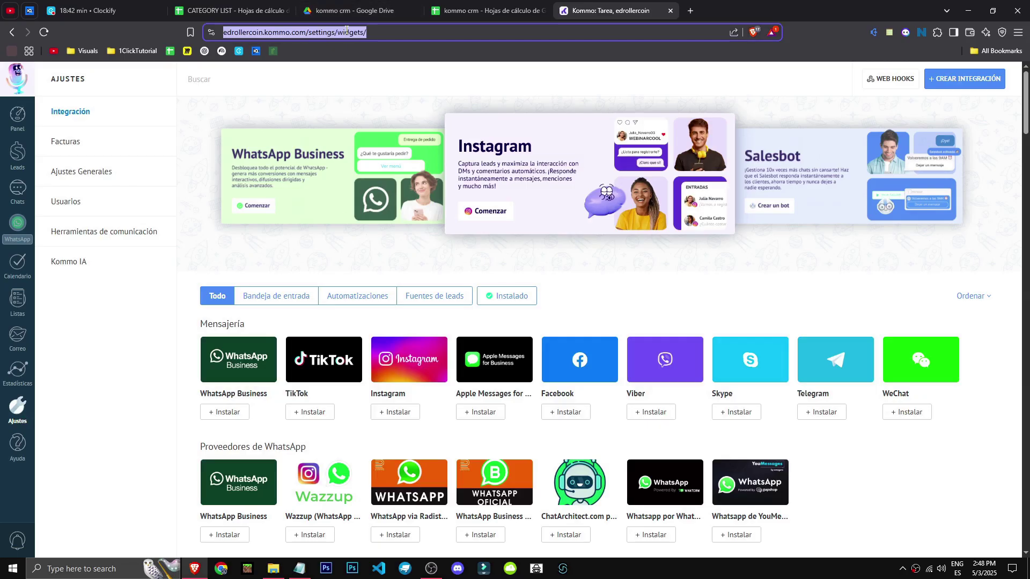
{"action": "type", "text": "kommo v"}
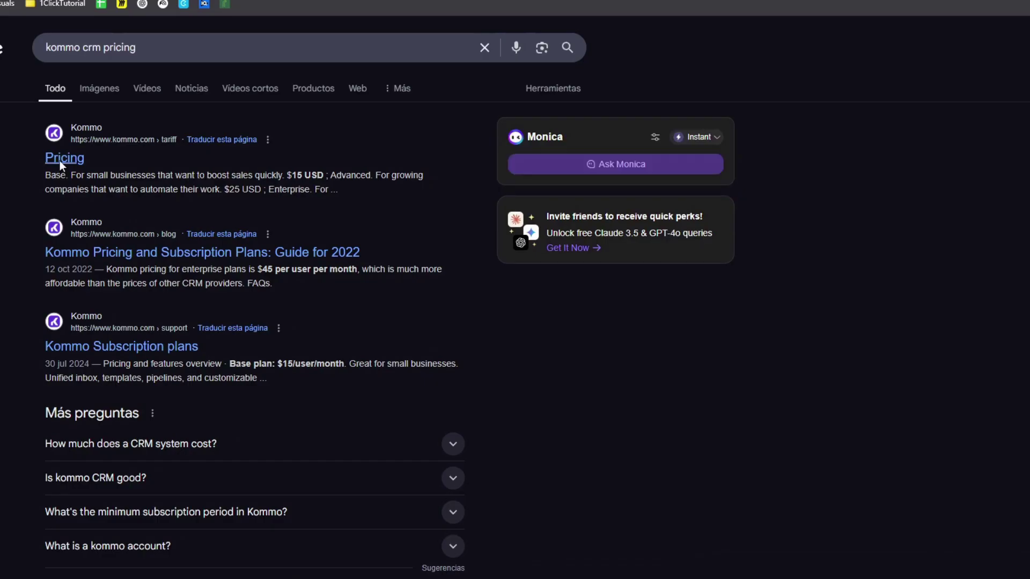
{"action": "left_click", "coordinate": [63, 159]}
Step: Compare the 6-month prices of the Base, Advanced and Enterprise plans
{"action": "scroll", "coordinate": [7, 368], "scroll_direction": "down", "scroll_amount": 3}
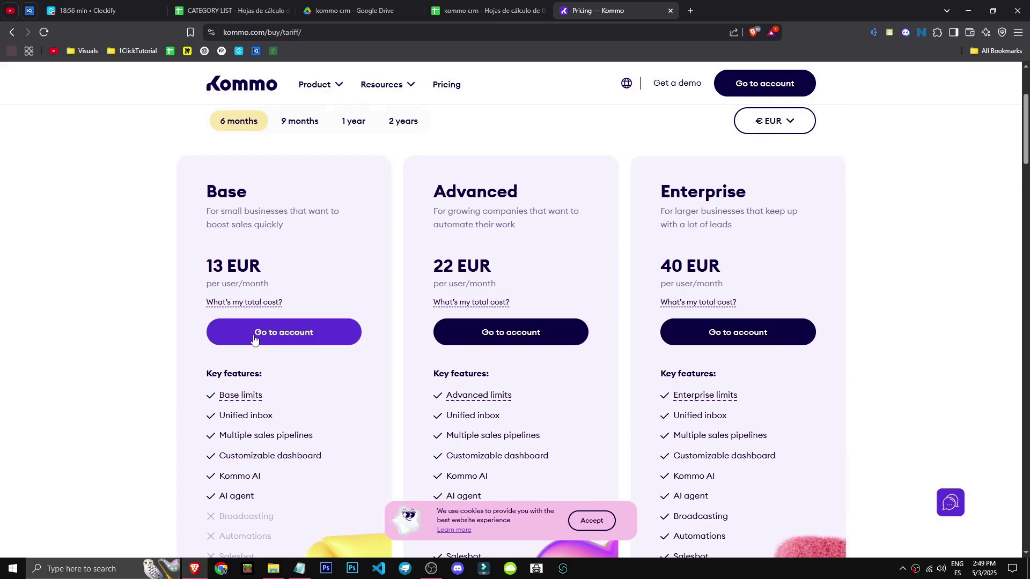
{"action": "scroll", "coordinate": [124, 255], "scroll_direction": "up", "scroll_amount": 3}
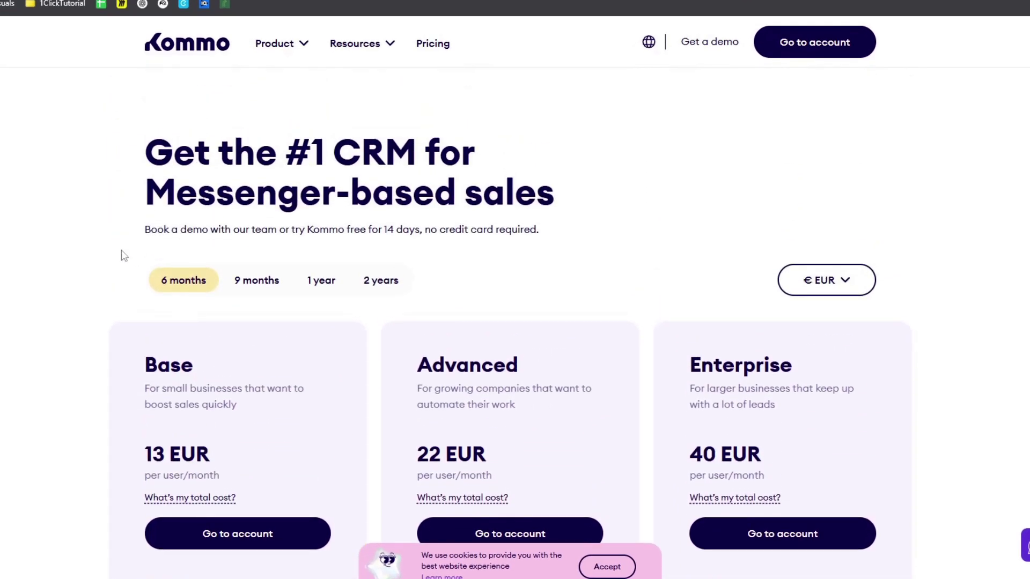
{"action": "scroll", "coordinate": [161, 299], "scroll_direction": "down", "scroll_amount": 3}
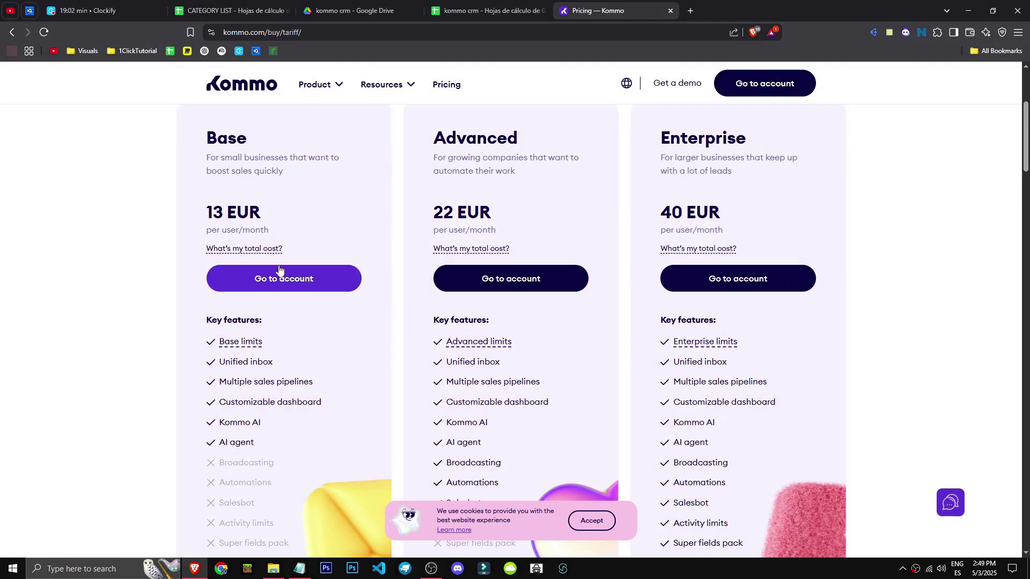
Step: Examine the Base plan's limits and its lists of included and missing key features
{"action": "mouse_move", "coordinate": [238, 348]}
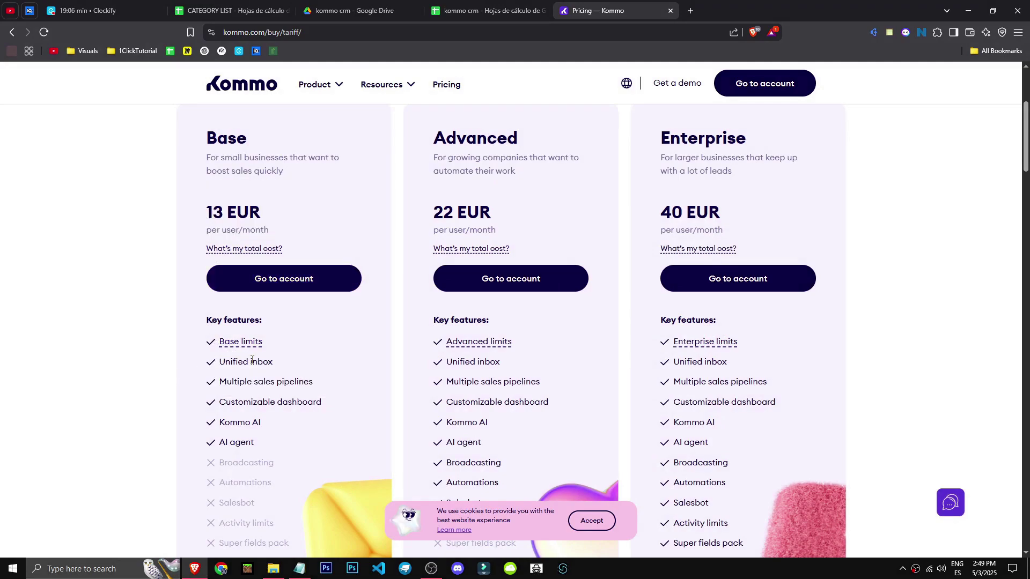
{"action": "triple_click", "coordinate": [216, 420]}
{"action": "scroll", "coordinate": [172, 391], "scroll_direction": "down", "scroll_amount": 2}
{"action": "left_click", "coordinate": [194, 356]}
{"action": "scroll", "coordinate": [194, 356], "scroll_direction": "down", "scroll_amount": 1}
{"action": "triple_click", "coordinate": [250, 281]}
{"action": "left_click", "coordinate": [124, 305]}
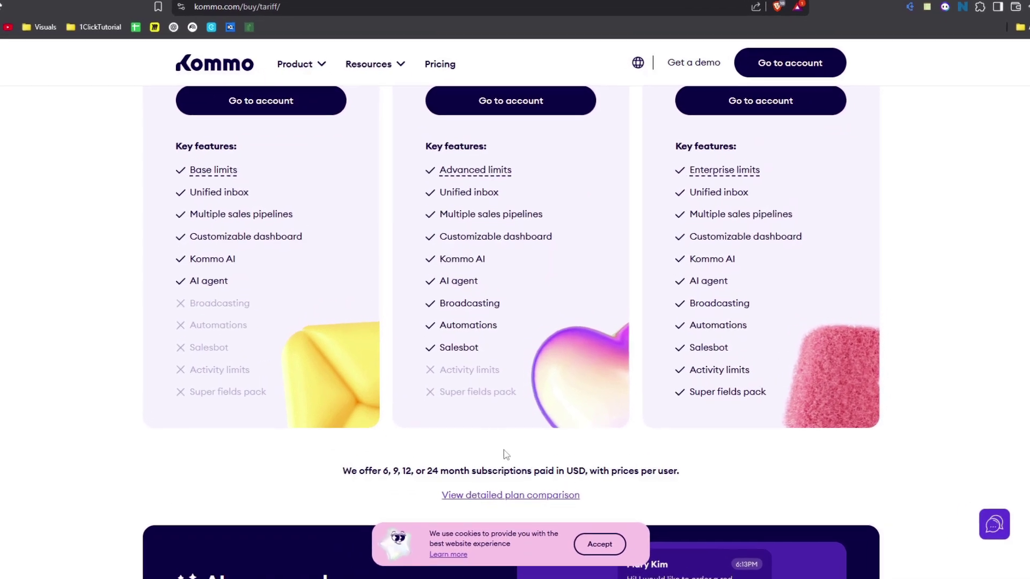
Step: Check the lead and contact limits of the Advanced plan and compare its price with Enterprise
{"action": "scroll", "coordinate": [504, 436], "scroll_direction": "up", "scroll_amount": 1}
{"action": "mouse_move", "coordinate": [483, 230]}
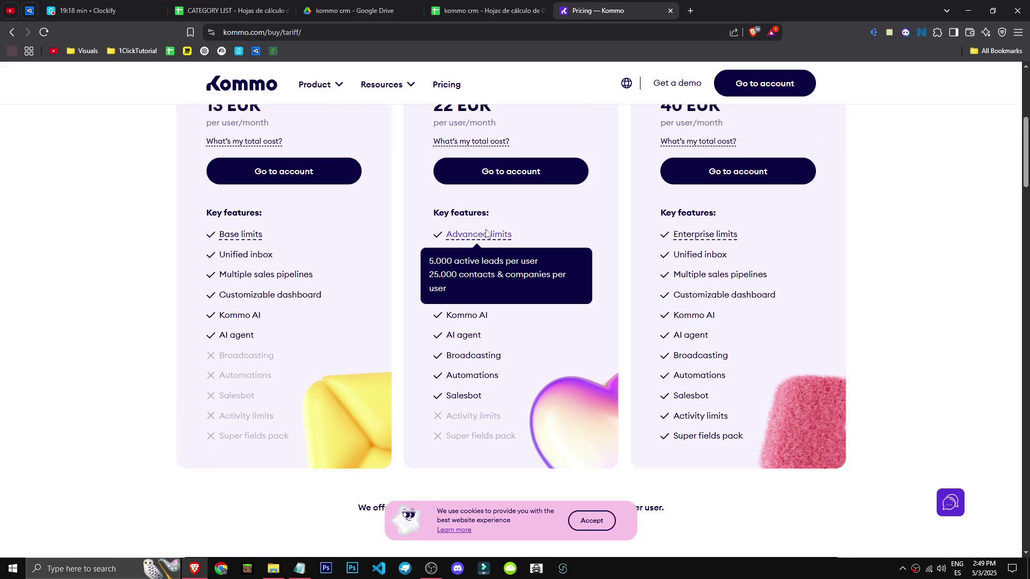
{"action": "scroll", "coordinate": [486, 236], "scroll_direction": "down", "scroll_amount": 1}
{"action": "scroll", "coordinate": [490, 276], "scroll_direction": "up", "scroll_amount": 4}
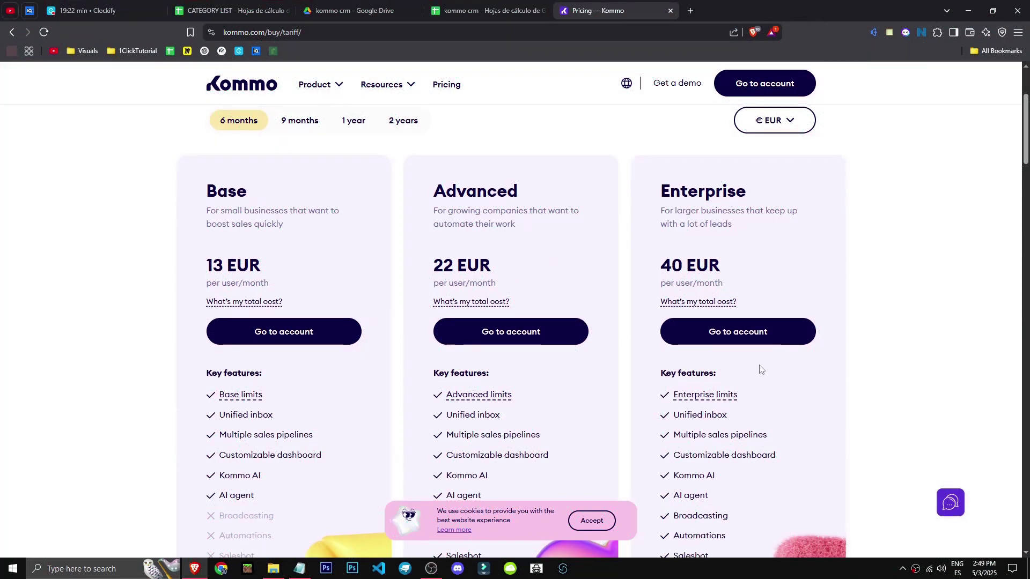
Step: Compare the Salesbot and Activity limits features between the Advanced and Enterprise plans
{"action": "scroll", "coordinate": [764, 386], "scroll_direction": "down", "scroll_amount": 3}
{"action": "double_click", "coordinate": [683, 396]}
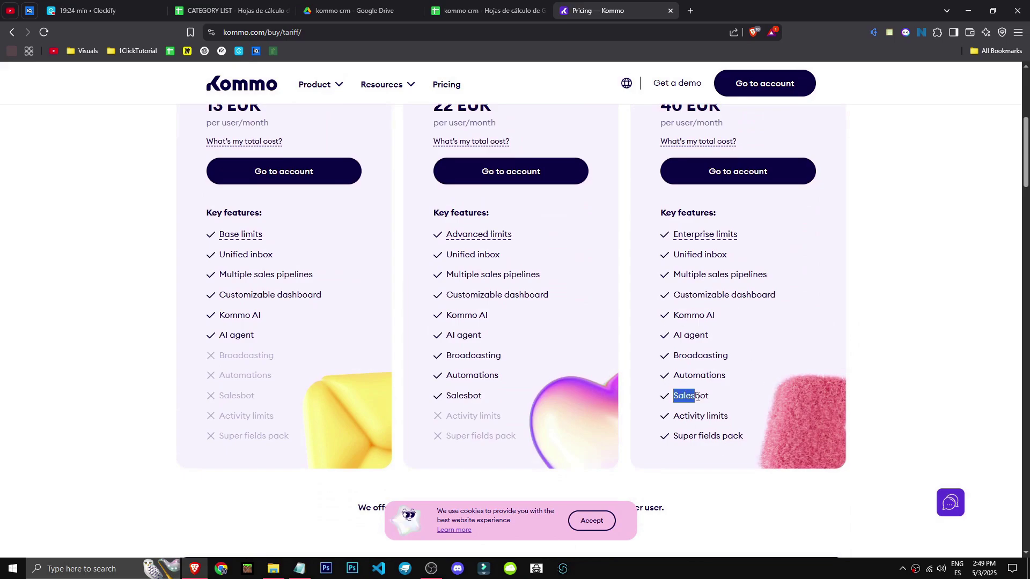
{"action": "left_click_drag", "start_coordinate": [409, 395], "coordinate": [520, 395]}
{"action": "left_click", "coordinate": [547, 365]}
{"action": "left_click_drag", "start_coordinate": [665, 416], "coordinate": [782, 421]}
{"action": "left_click", "coordinate": [817, 486]}
{"action": "scroll", "coordinate": [680, 436], "scroll_direction": "down", "scroll_amount": 1}
Step: Read the pricing FAQ answer on which Kommo plan to choose and view the AI agent section
{"action": "scroll", "coordinate": [680, 435], "scroll_direction": "down", "scroll_amount": 10}
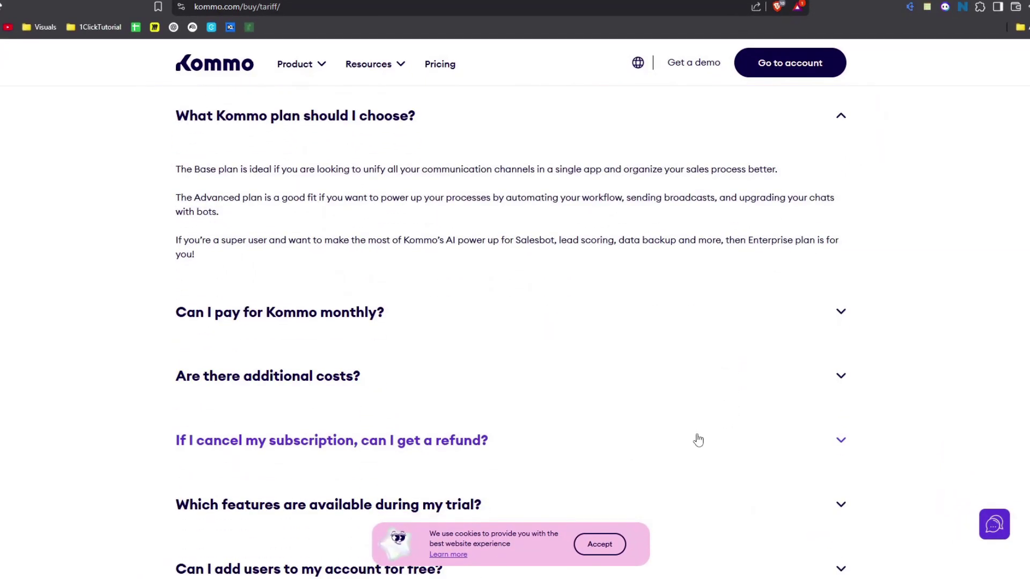
{"action": "scroll", "coordinate": [697, 440], "scroll_direction": "up", "scroll_amount": 4}
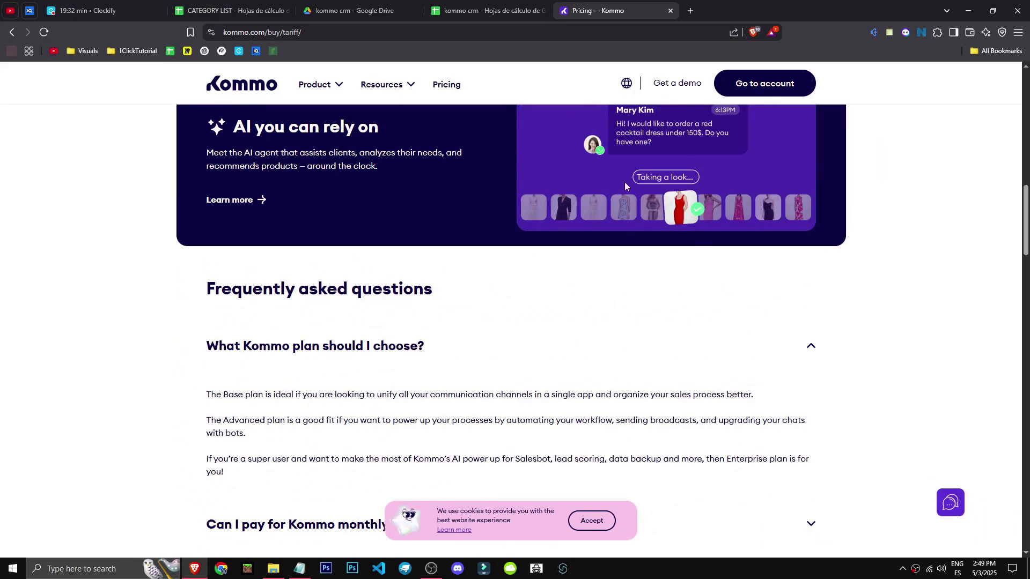
{"action": "scroll", "coordinate": [588, 258], "scroll_direction": "up", "scroll_amount": 5}
{"action": "scroll", "coordinate": [592, 248], "scroll_direction": "down", "scroll_amount": 2}
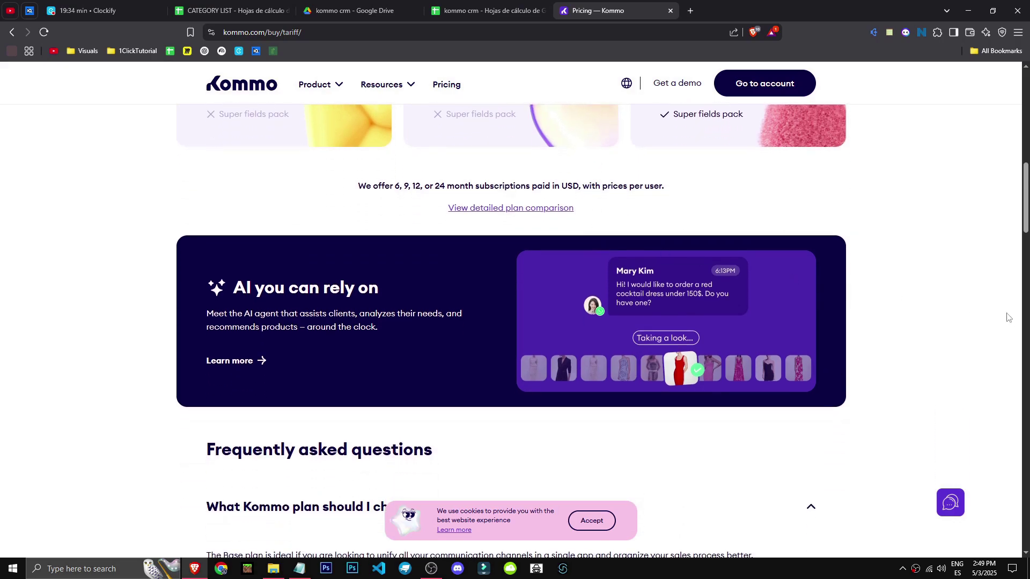
Step: Review the whole pricing page once more, from the plan cards through the frequently asked questions
{"action": "scroll", "coordinate": [992, 315], "scroll_direction": "up", "scroll_amount": 12}
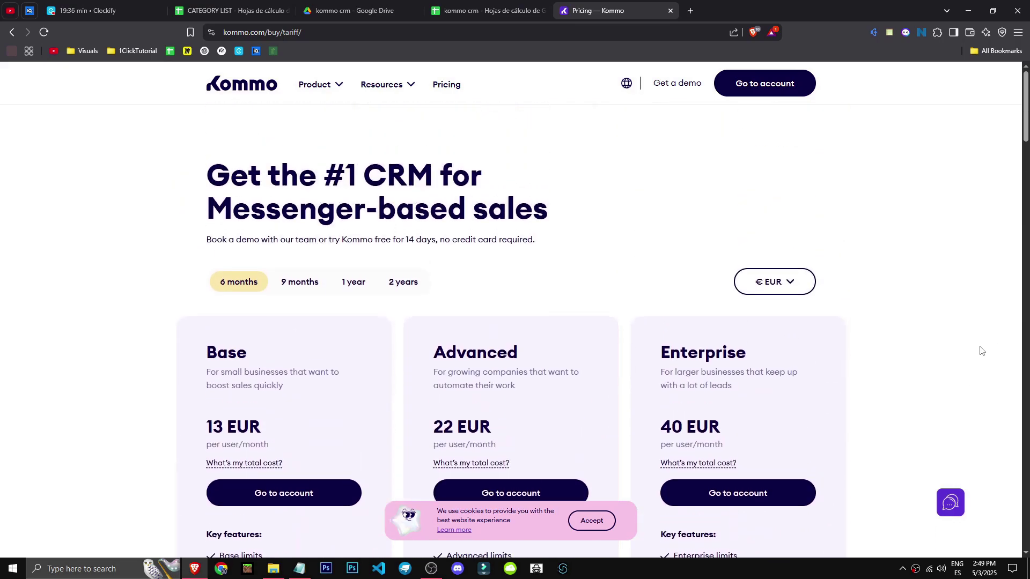
{"action": "scroll", "coordinate": [981, 351], "scroll_direction": "down", "scroll_amount": 9}
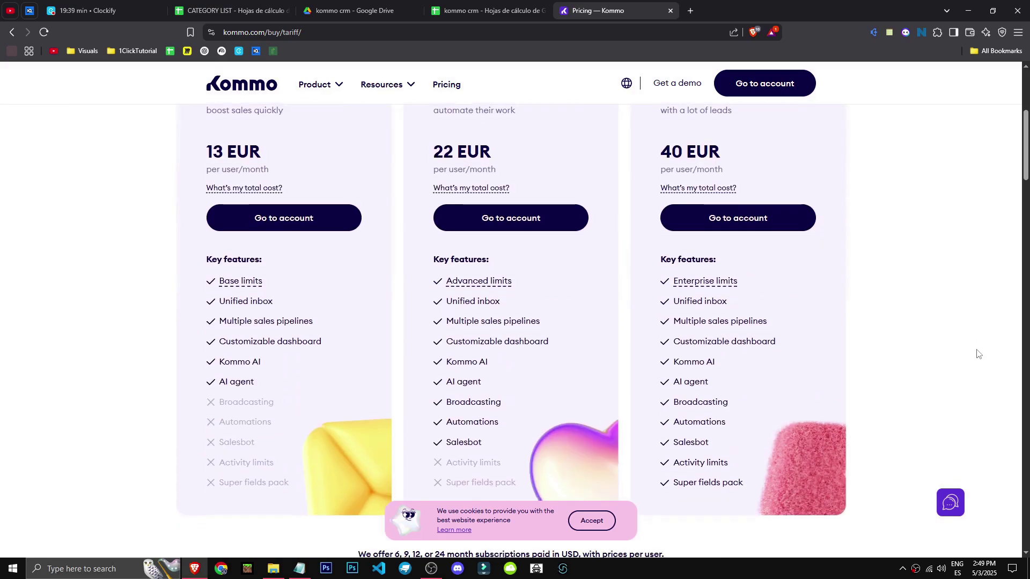
{"action": "scroll", "coordinate": [978, 353], "scroll_direction": "down", "scroll_amount": 8}
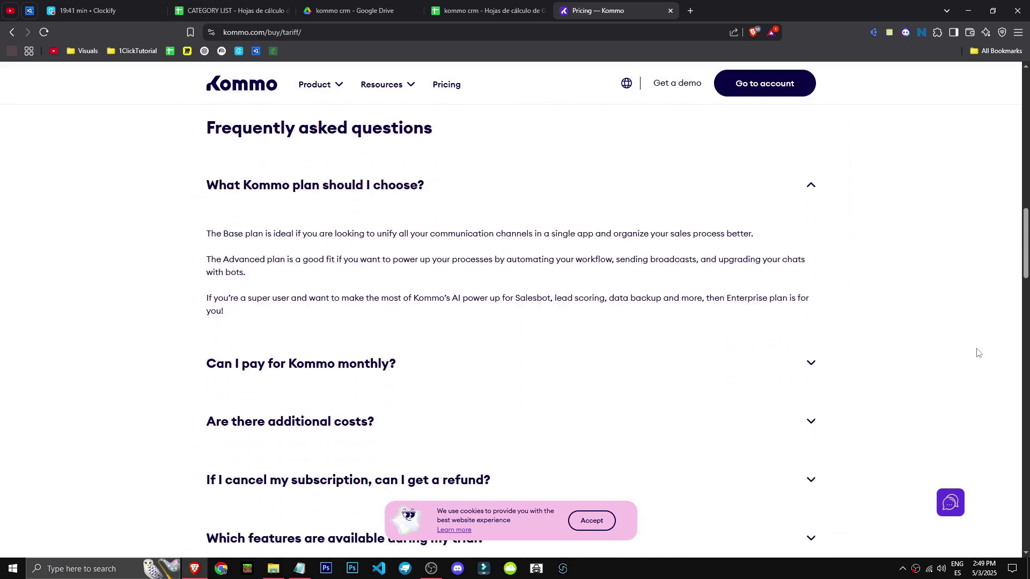
{"action": "scroll", "coordinate": [978, 352], "scroll_direction": "down", "scroll_amount": 12}
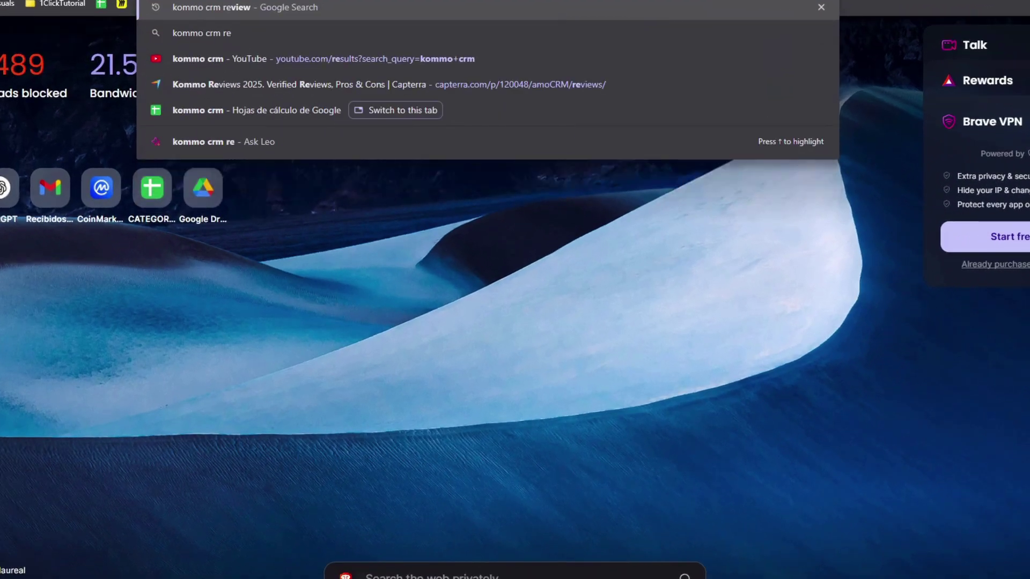
Step: Search the web for "kommo crm review" and open the Trustpilot and G2 results in separate tabs
{"action": "type", "text": "view"}
{"action": "key", "text": "Return"}
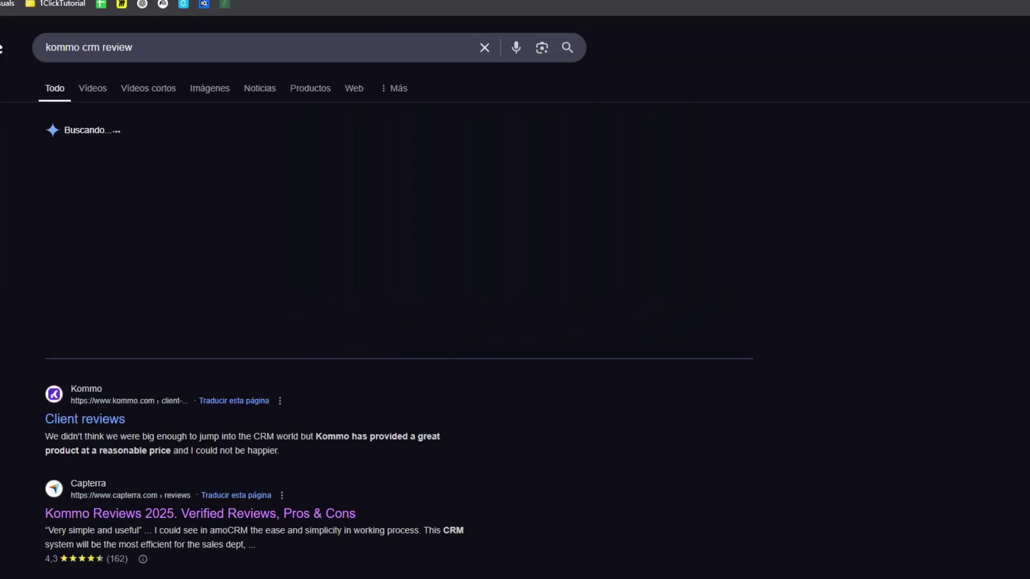
{"action": "scroll", "coordinate": [82, 379], "scroll_direction": "down", "scroll_amount": 5}
{"action": "middle_click", "coordinate": [207, 431]}
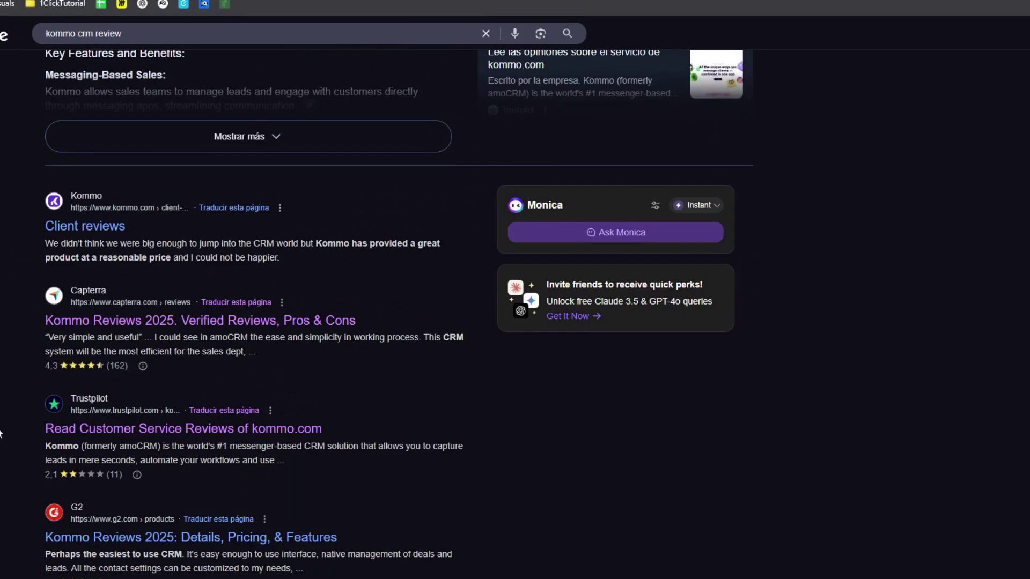
{"action": "middle_click", "coordinate": [134, 539]}
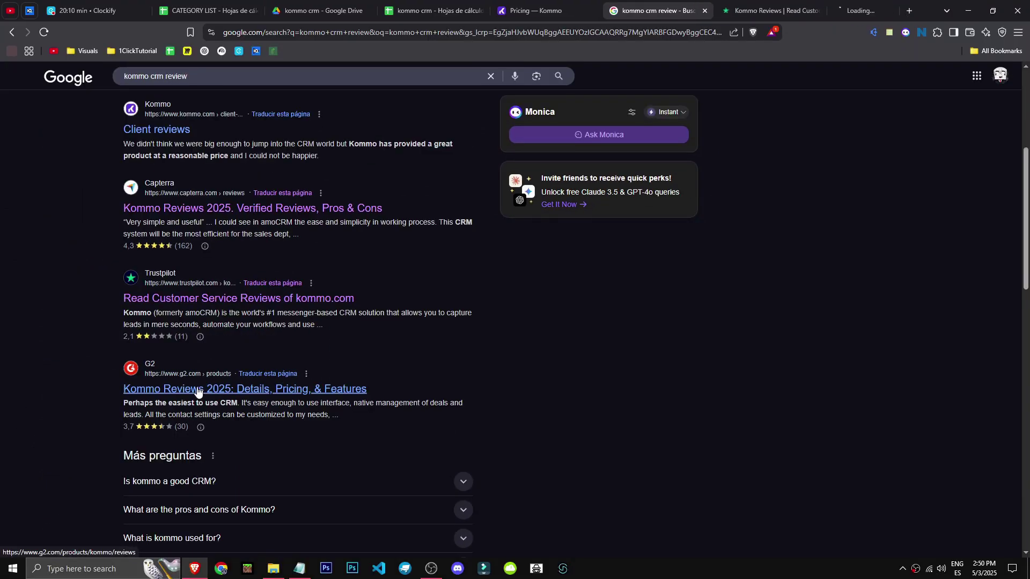
Step: Read Kommo's Trustpilot rating and the customer reviews on its profile
{"action": "left_click", "coordinate": [767, 10]}
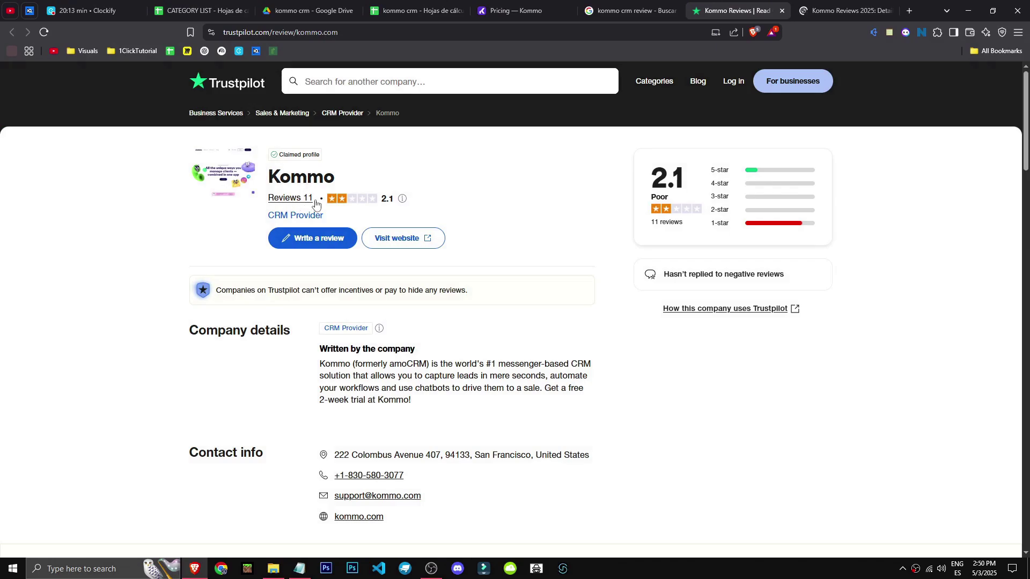
{"action": "scroll", "coordinate": [283, 367], "scroll_direction": "down", "scroll_amount": 10}
{"action": "left_click", "coordinate": [209, 280]}
{"action": "scroll", "coordinate": [512, 274], "scroll_direction": "down", "scroll_amount": 4}
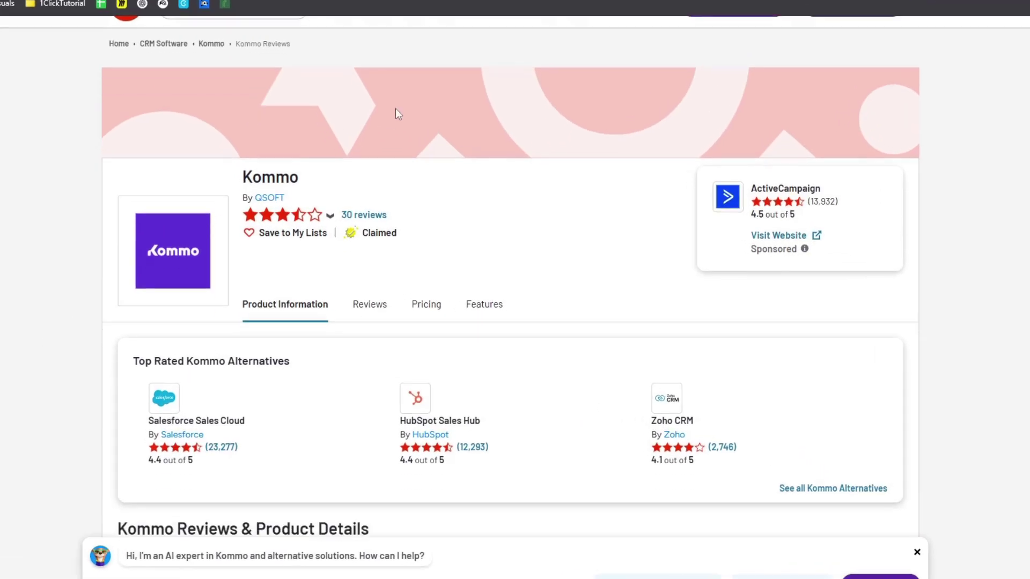
Step: Check Kommo's star-rating breakdown on G2 and filter the reviews to 1 star to read the complaints
{"action": "scroll", "coordinate": [260, 248], "scroll_direction": "down", "scroll_amount": 6}
{"action": "scroll", "coordinate": [272, 402], "scroll_direction": "up", "scroll_amount": 7}
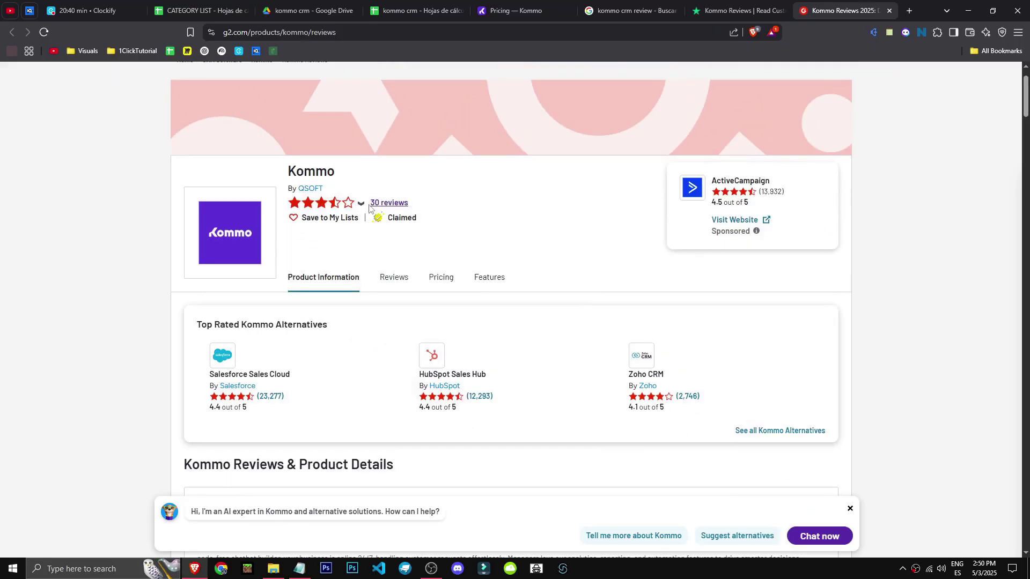
{"action": "mouse_move", "coordinate": [331, 253]}
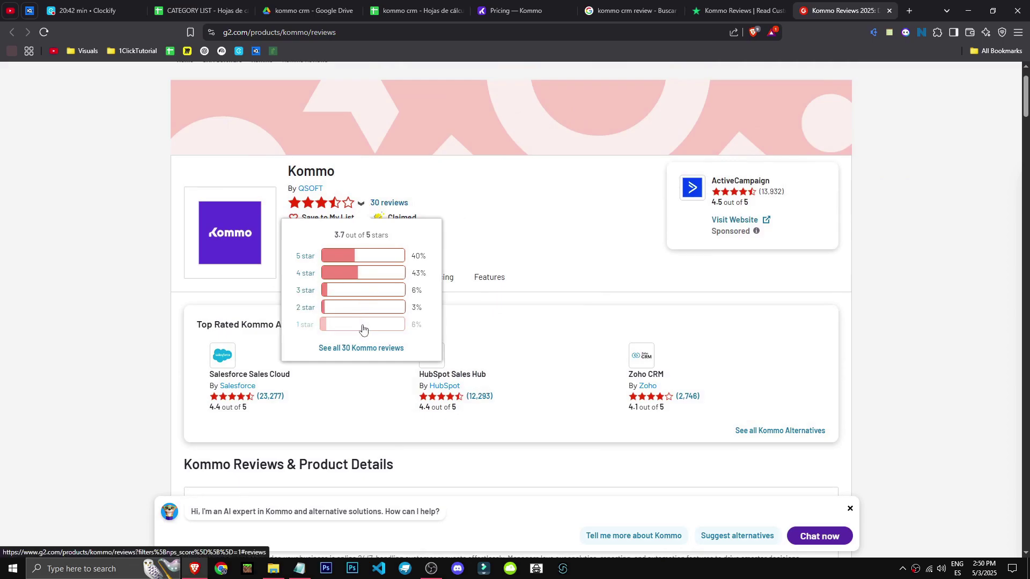
{"action": "left_click", "coordinate": [397, 324]}
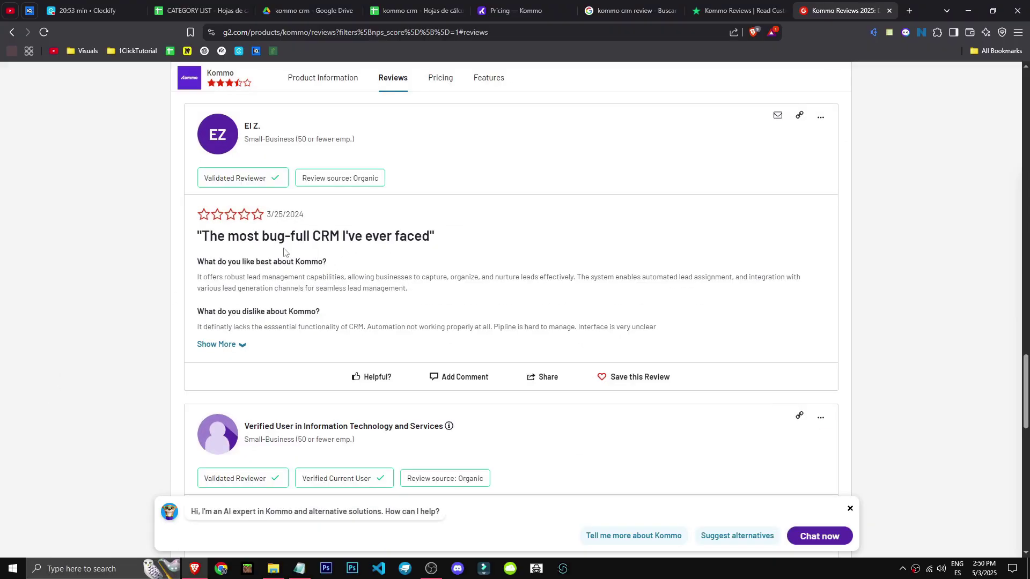
{"action": "scroll", "coordinate": [364, 420], "scroll_direction": "up", "scroll_amount": 10}
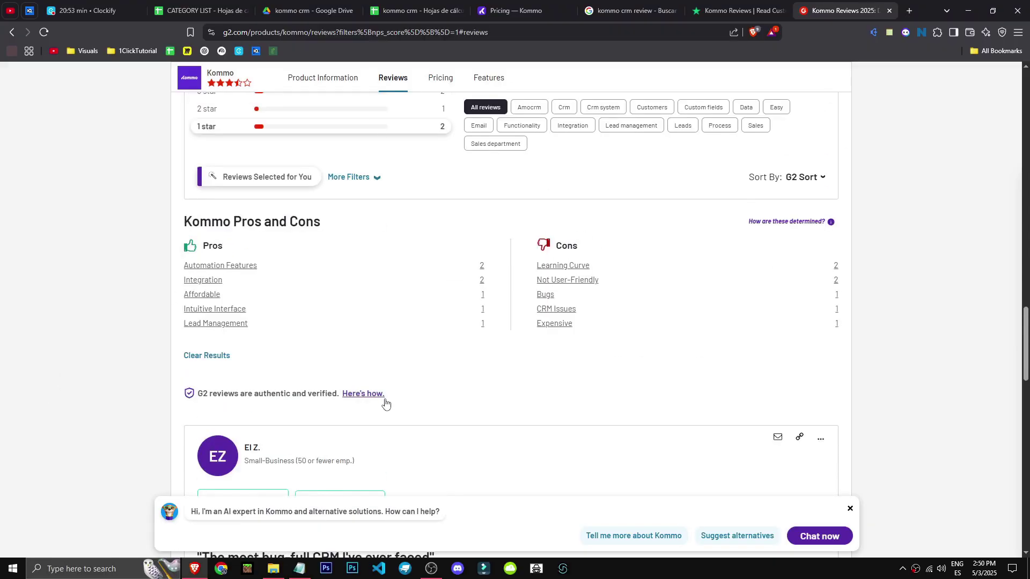